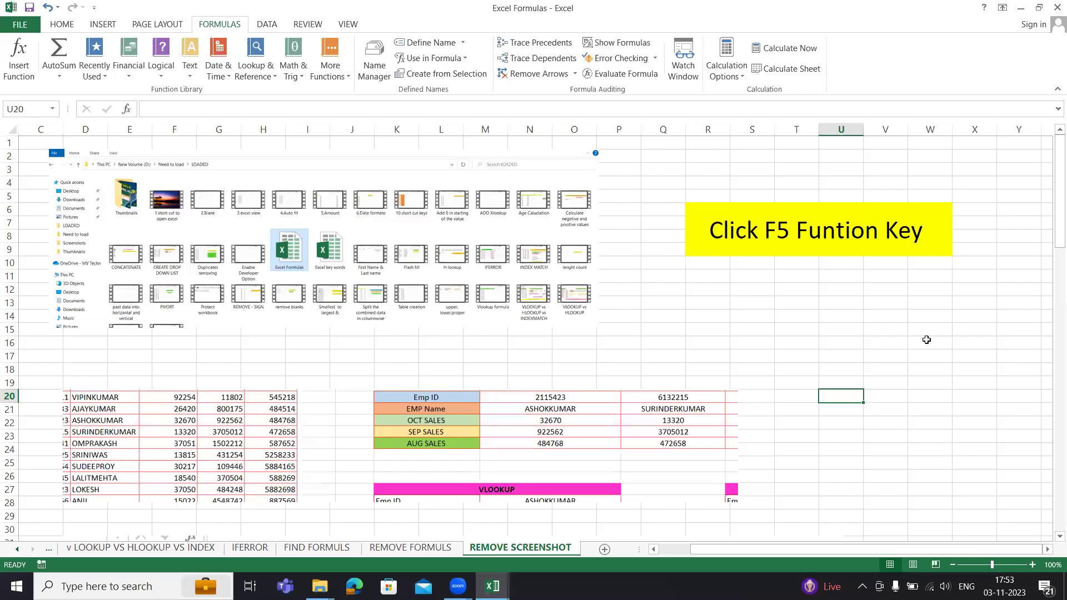
- Select an empty cell beside the 'Click F5 Funtion Key' banner on the REMOVE SCREENSHOT sheet
{"action": "left_click", "coordinate": [927, 340]}
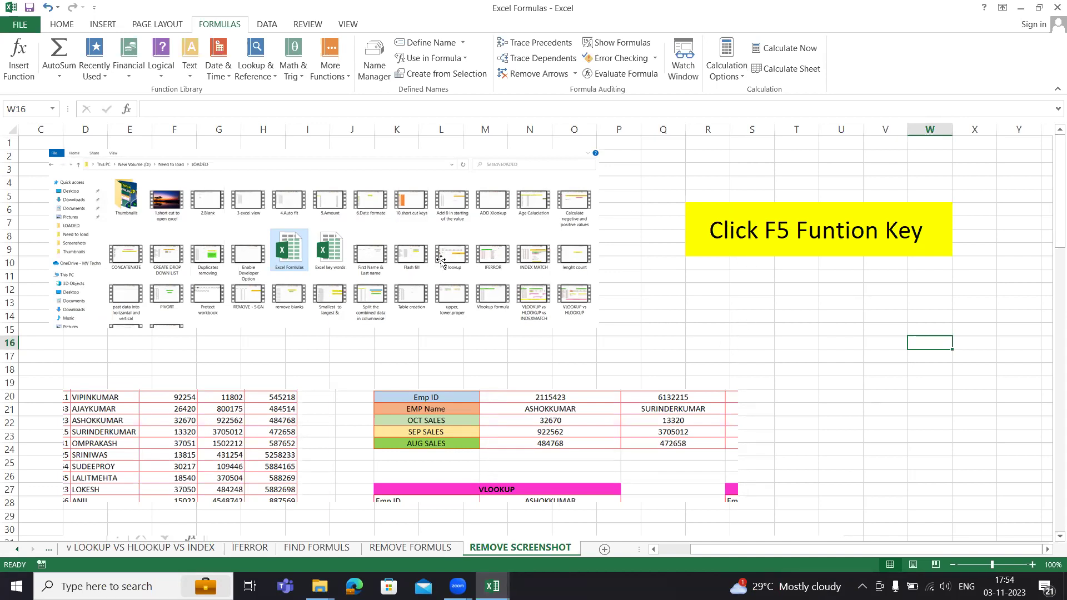
{"action": "left_click", "coordinate": [849, 354]}
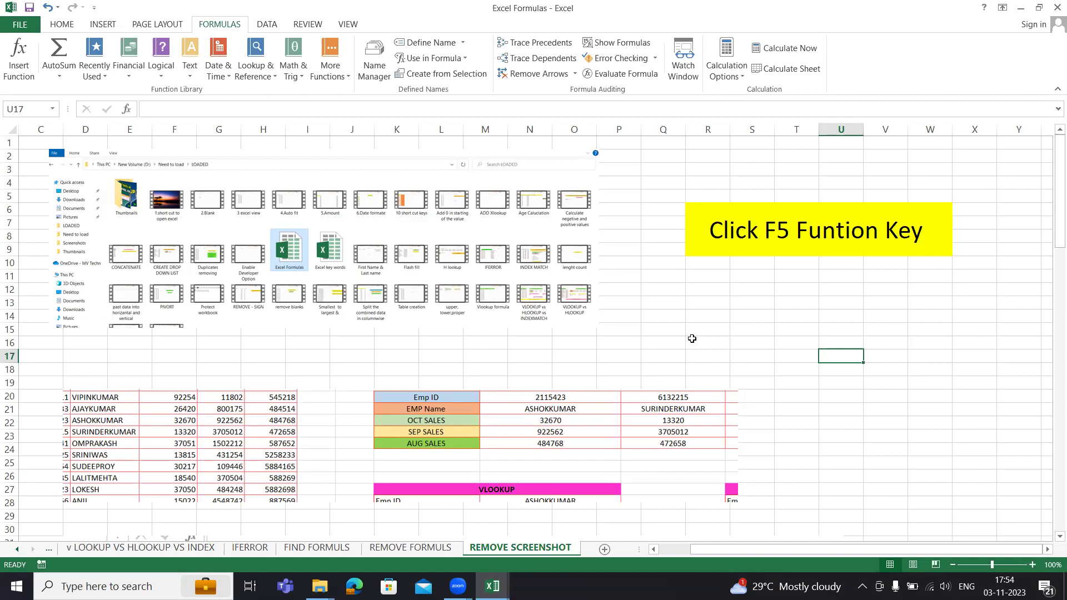
{"action": "left_click", "coordinate": [755, 351]}
{"action": "left_click", "coordinate": [486, 247]}
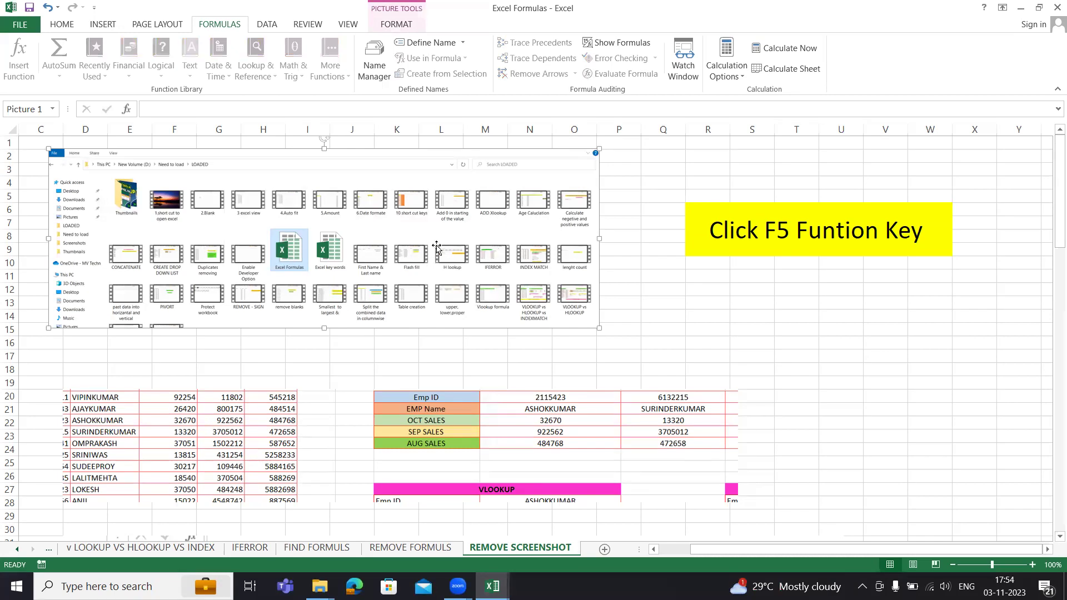
{"action": "scroll", "coordinate": [459, 362], "scroll_direction": "down", "scroll_amount": 2}
{"action": "key", "text": "ctrl+v"}
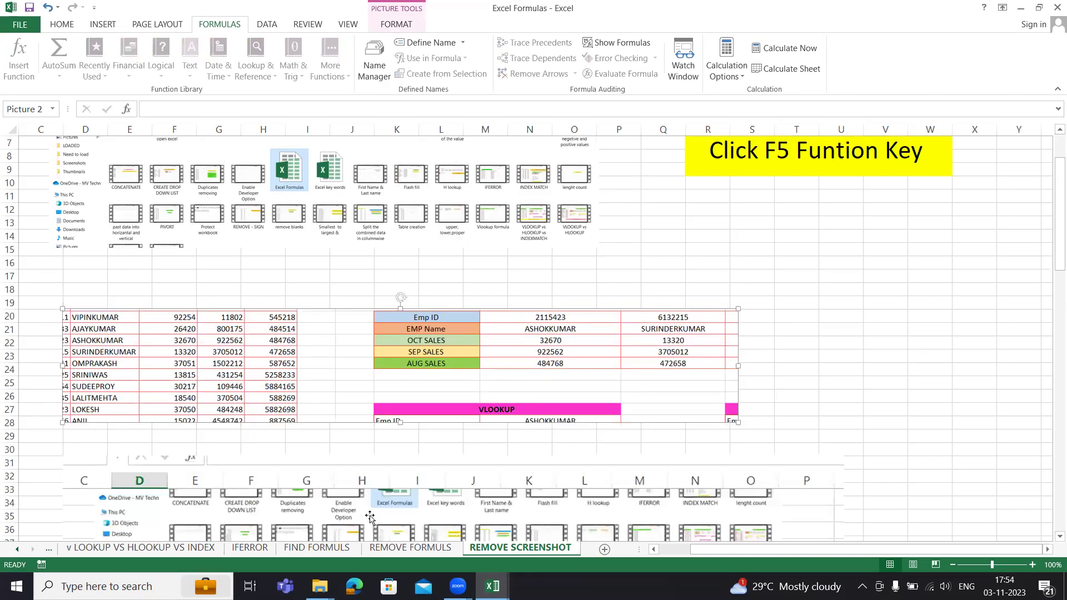
{"action": "scroll", "coordinate": [406, 479], "scroll_direction": "down", "scroll_amount": 5}
{"action": "key", "text": "ctrl+v"}
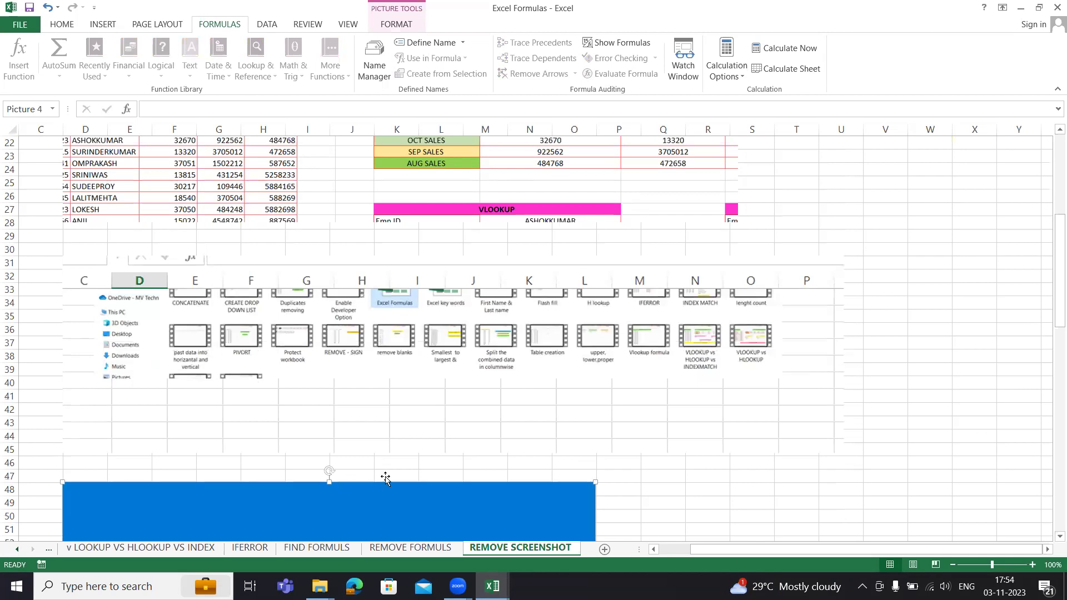
{"action": "scroll", "coordinate": [413, 470], "scroll_direction": "down", "scroll_amount": 9}
{"action": "left_click", "coordinate": [357, 387]}
{"action": "scroll", "coordinate": [370, 438], "scroll_direction": "down", "scroll_amount": 4}
{"action": "left_click", "coordinate": [410, 410]}
{"action": "left_click", "coordinate": [396, 498]}
{"action": "scroll", "coordinate": [444, 459], "scroll_direction": "down", "scroll_amount": 4}
{"action": "scroll", "coordinate": [445, 458], "scroll_direction": "down", "scroll_amount": 3}
{"action": "left_click", "coordinate": [376, 438]}
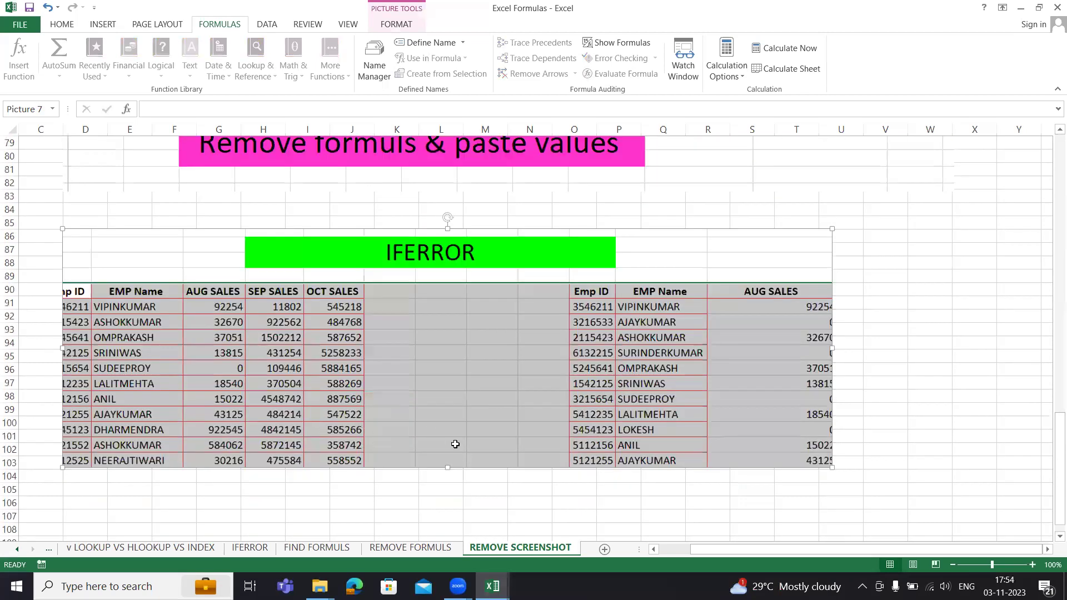
{"action": "scroll", "coordinate": [897, 361], "scroll_direction": "up", "scroll_amount": 8}
{"action": "scroll", "coordinate": [896, 360], "scroll_direction": "up", "scroll_amount": 4}
{"action": "scroll", "coordinate": [259, 305], "scroll_direction": "up", "scroll_amount": 7}
{"action": "scroll", "coordinate": [259, 305], "scroll_direction": "up", "scroll_amount": 5}
{"action": "scroll", "coordinate": [259, 305], "scroll_direction": "up", "scroll_amount": 4}
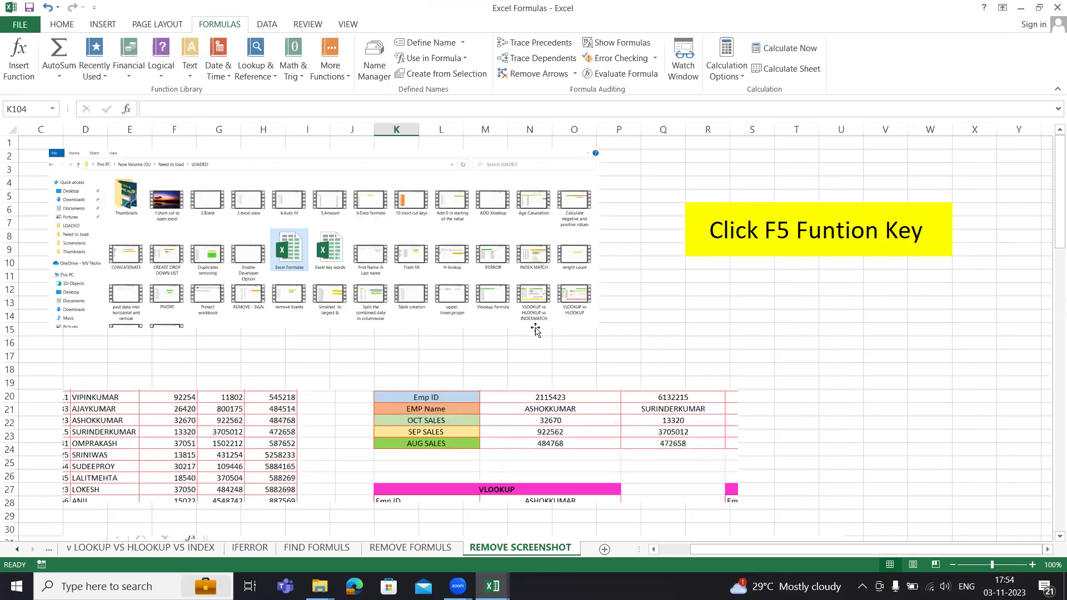
{"action": "left_click", "coordinate": [386, 235]}
{"action": "left_click", "coordinate": [512, 538]}
{"action": "right_click", "coordinate": [511, 548]}
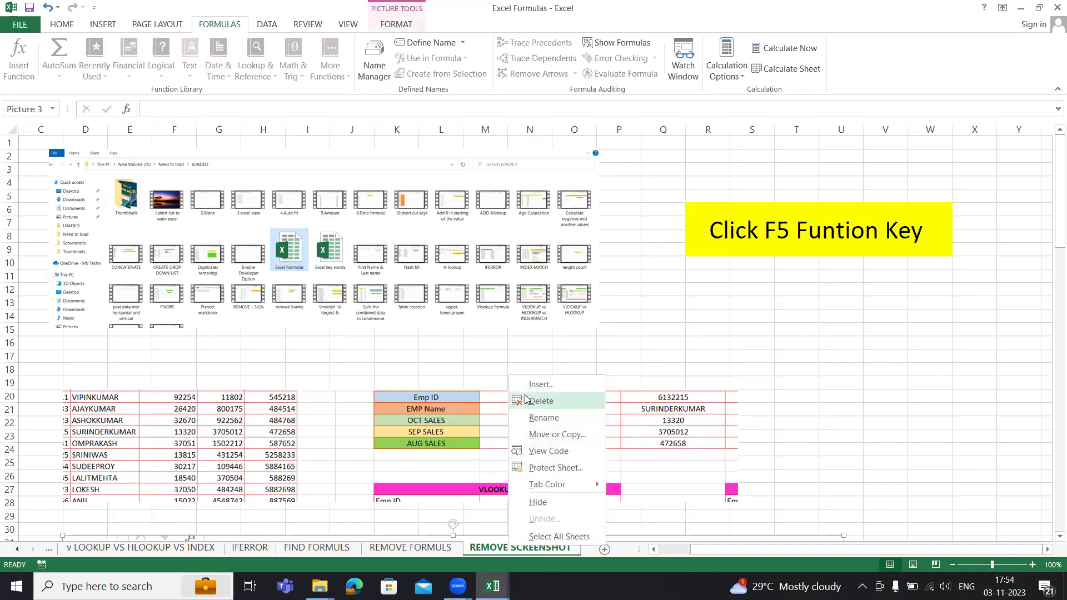
{"action": "left_click", "coordinate": [824, 375]}
{"action": "left_click", "coordinate": [476, 257]}
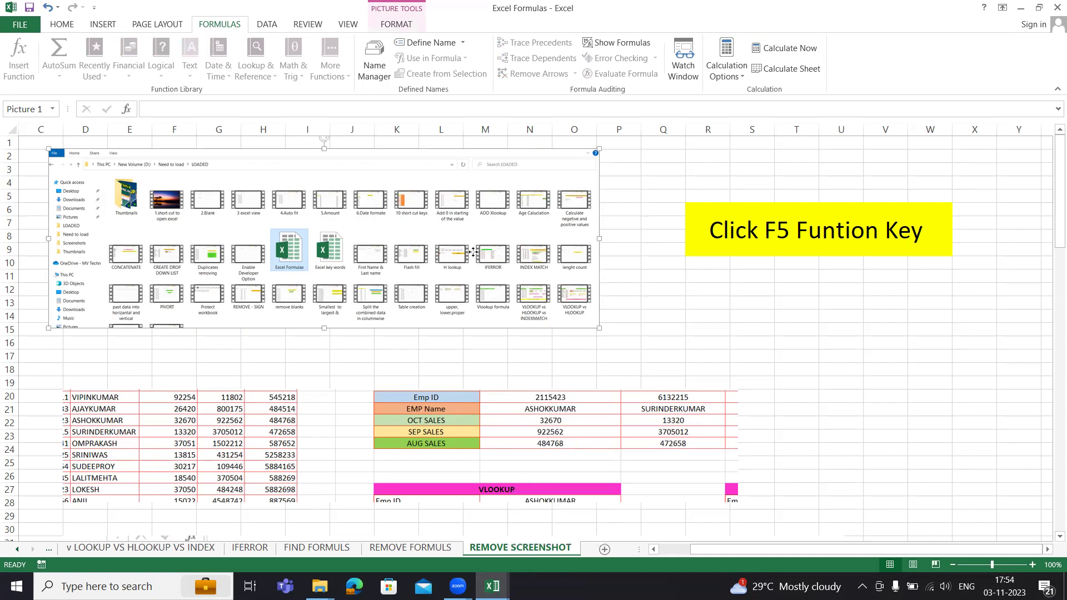
{"action": "right_click", "coordinate": [476, 257]}
{"action": "left_click", "coordinate": [482, 267]}
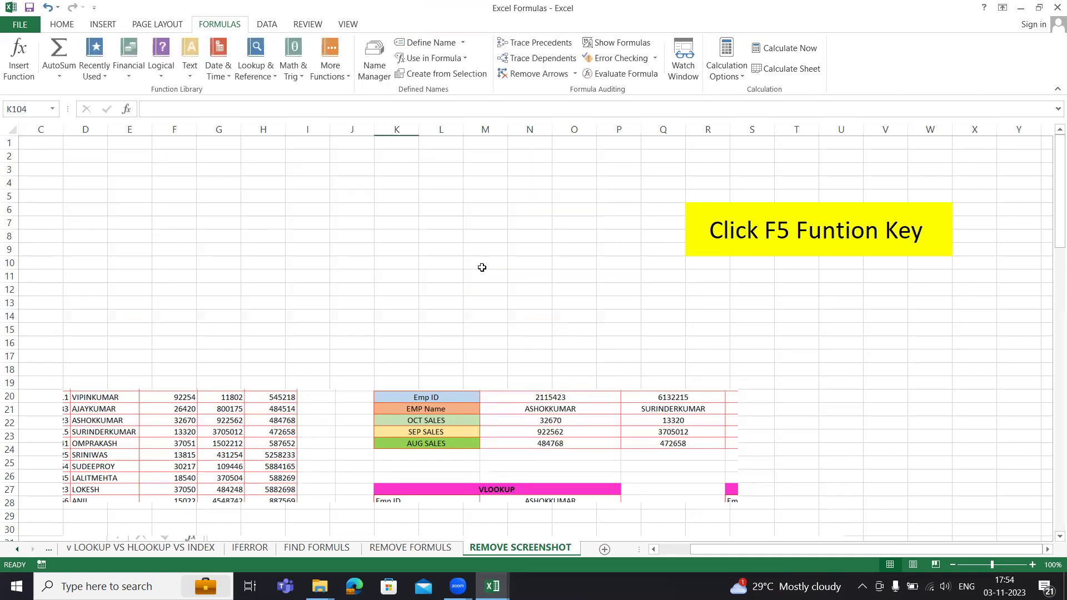
{"action": "key", "text": "ctrl+z"}
{"action": "left_click", "coordinate": [684, 316]}
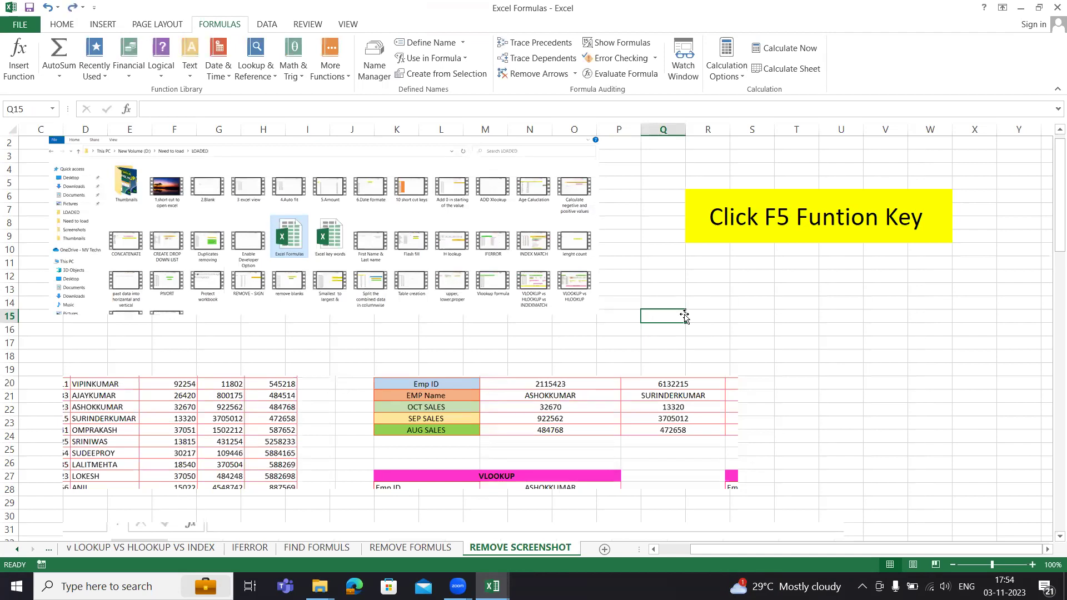
{"action": "scroll", "coordinate": [821, 358], "scroll_direction": "down", "scroll_amount": 4}
{"action": "scroll", "coordinate": [821, 361], "scroll_direction": "down", "scroll_amount": 7}
{"action": "scroll", "coordinate": [820, 367], "scroll_direction": "down", "scroll_amount": 2}
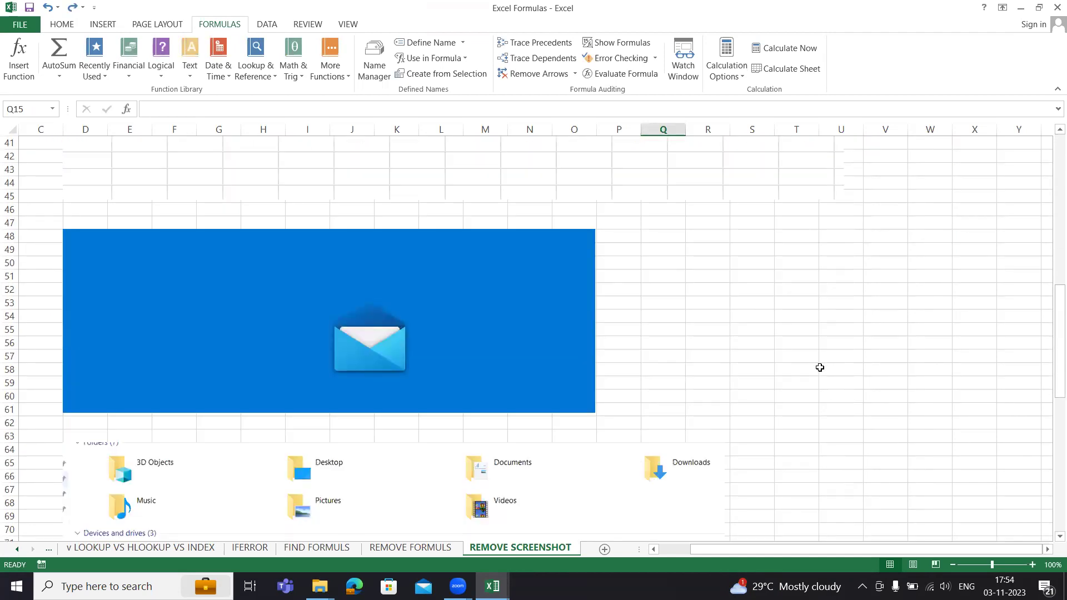
{"action": "scroll", "coordinate": [820, 367], "scroll_direction": "down", "scroll_amount": 5}
{"action": "left_click", "coordinate": [819, 368]}
{"action": "scroll", "coordinate": [820, 368], "scroll_direction": "up", "scroll_amount": 10}
{"action": "scroll", "coordinate": [821, 368], "scroll_direction": "up", "scroll_amount": 4}
{"action": "scroll", "coordinate": [820, 311], "scroll_direction": "up", "scroll_amount": 4}
{"action": "left_click", "coordinate": [814, 283]}
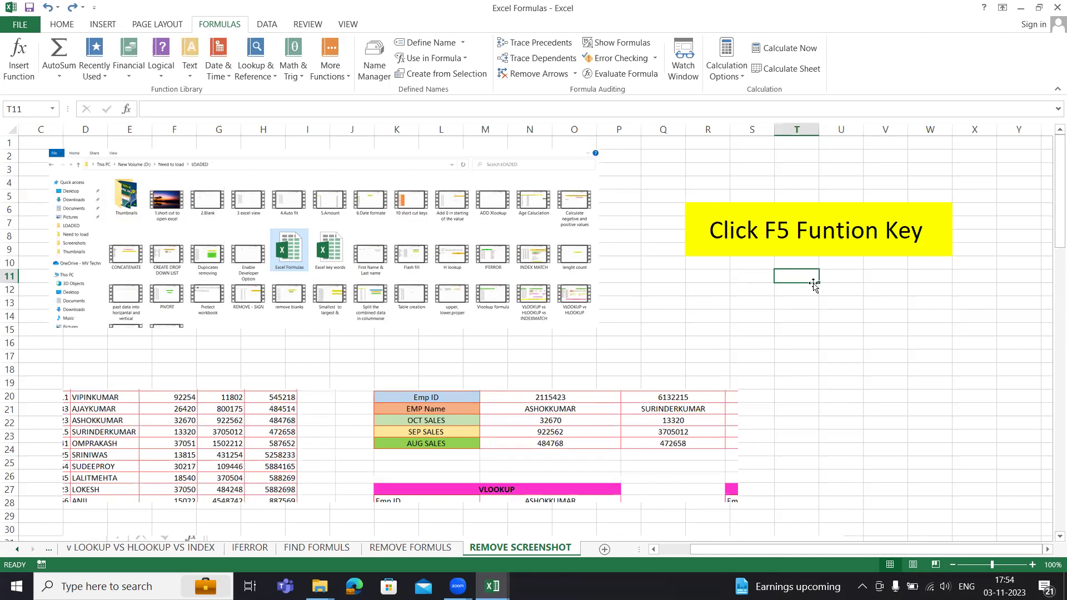
- Run Go To Special (F5) with the Objects option to pick up all pictures on the sheet
{"action": "key", "text": "F5"}
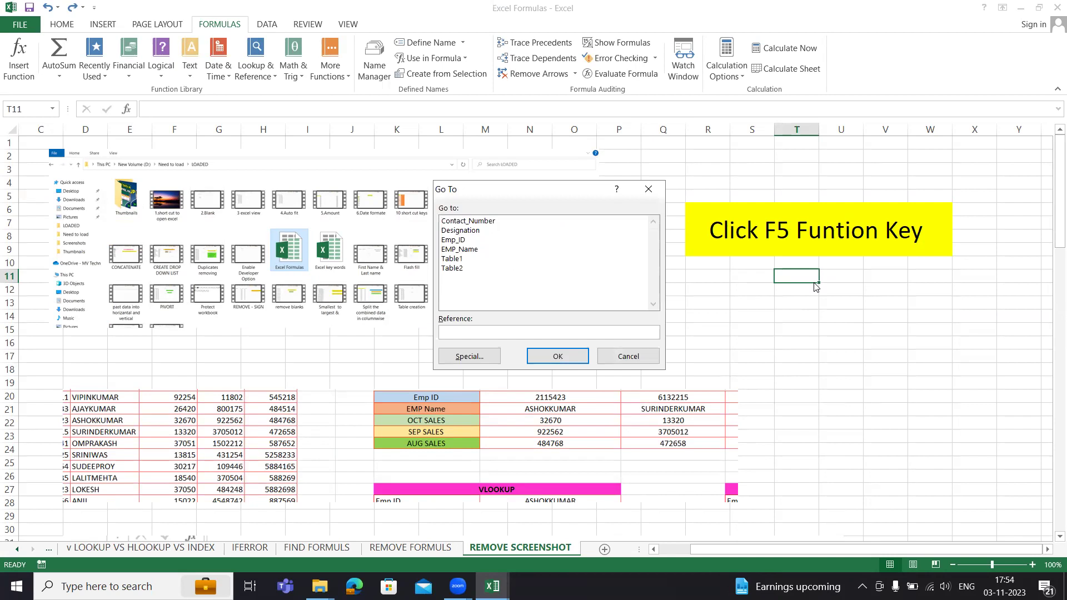
{"action": "left_click", "coordinate": [477, 356]}
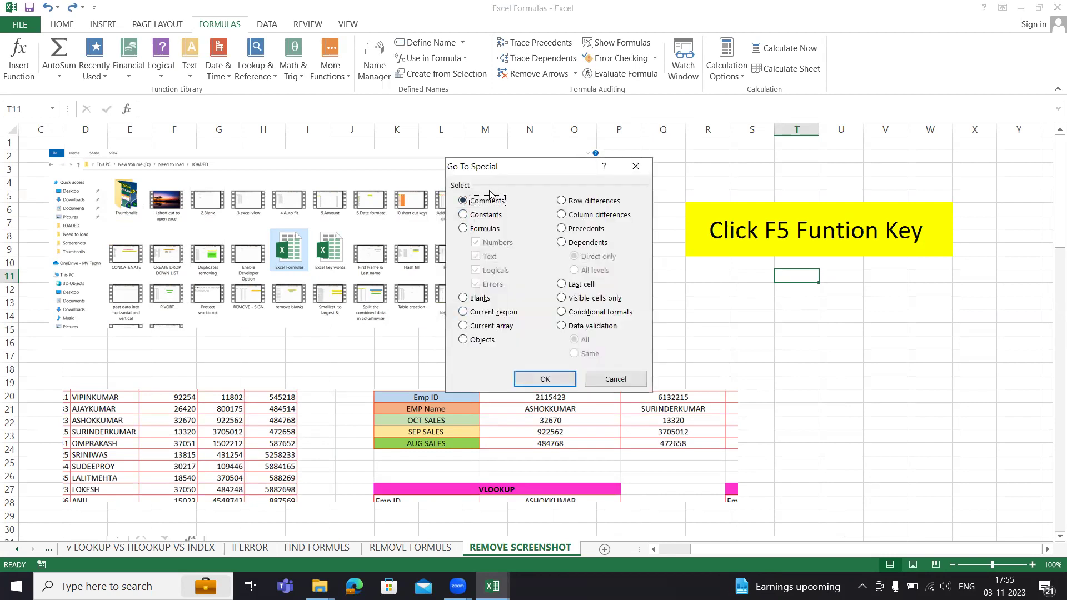
{"action": "left_click", "coordinate": [480, 345]}
{"action": "left_click", "coordinate": [535, 380]}
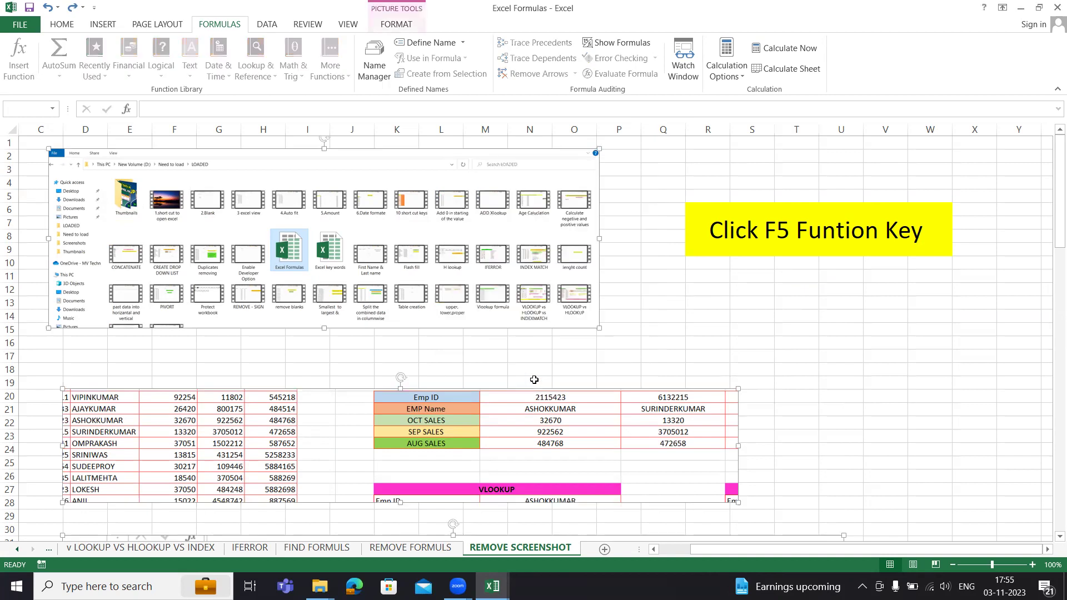
- Scroll down the sheet to confirm every picture is selected
{"action": "scroll", "coordinate": [863, 416], "scroll_direction": "down", "scroll_amount": 3}
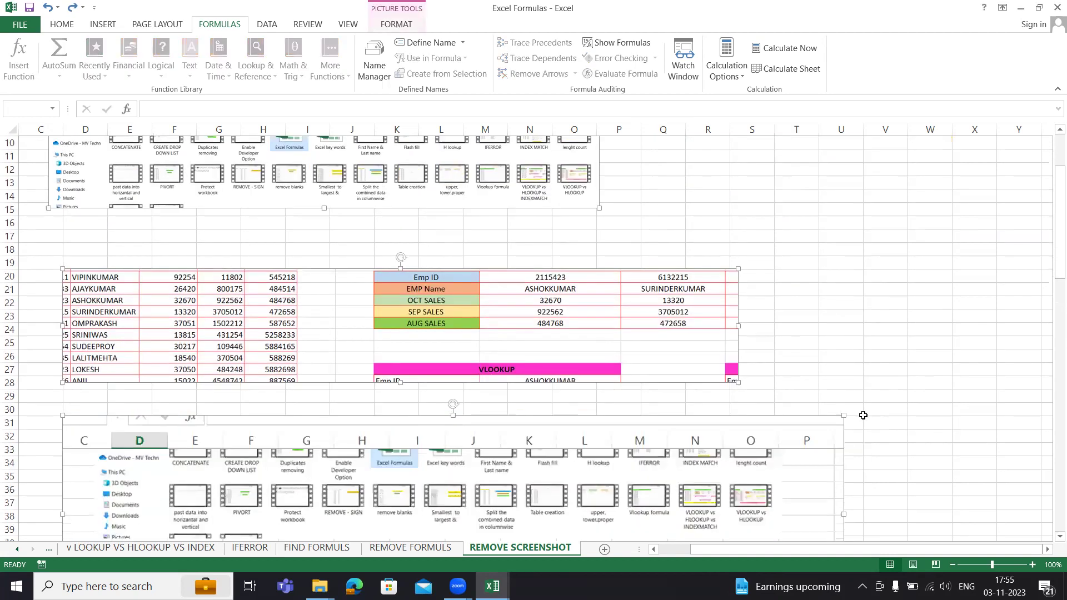
{"action": "scroll", "coordinate": [863, 415], "scroll_direction": "down", "scroll_amount": 3}
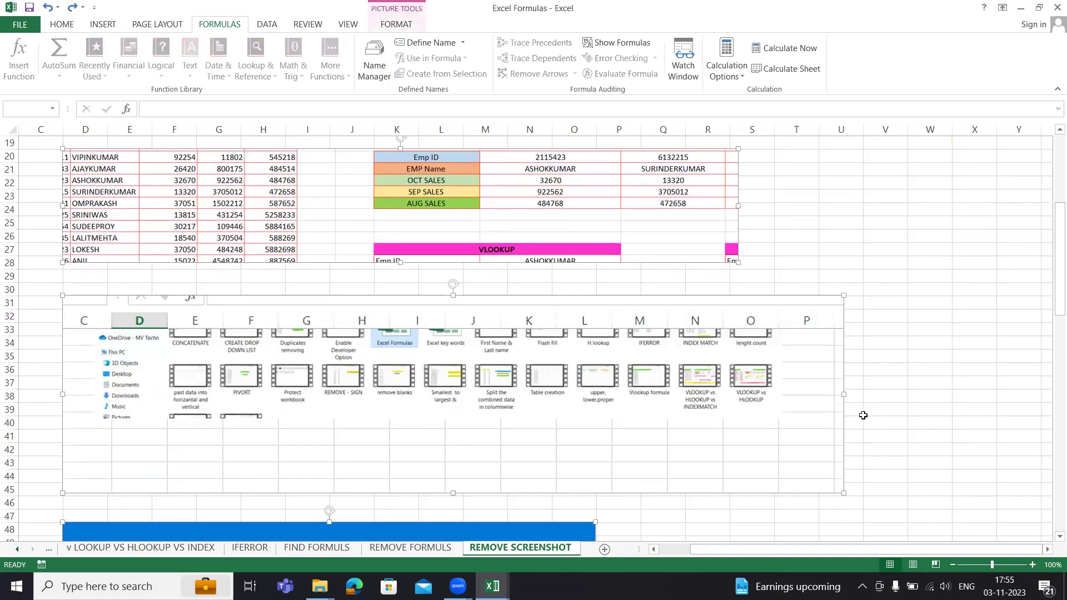
{"action": "scroll", "coordinate": [863, 415], "scroll_direction": "down", "scroll_amount": 3}
{"action": "scroll", "coordinate": [863, 415], "scroll_direction": "down", "scroll_amount": 2}
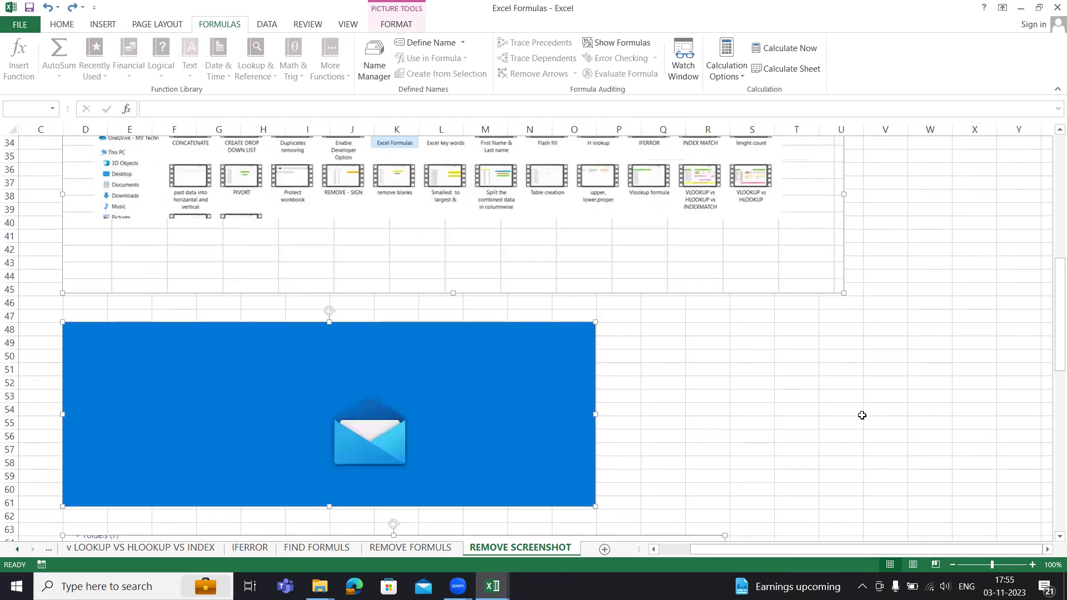
{"action": "scroll", "coordinate": [861, 416], "scroll_direction": "down", "scroll_amount": 2}
{"action": "scroll", "coordinate": [861, 415], "scroll_direction": "down", "scroll_amount": 2}
{"action": "scroll", "coordinate": [861, 415], "scroll_direction": "down", "scroll_amount": 1}
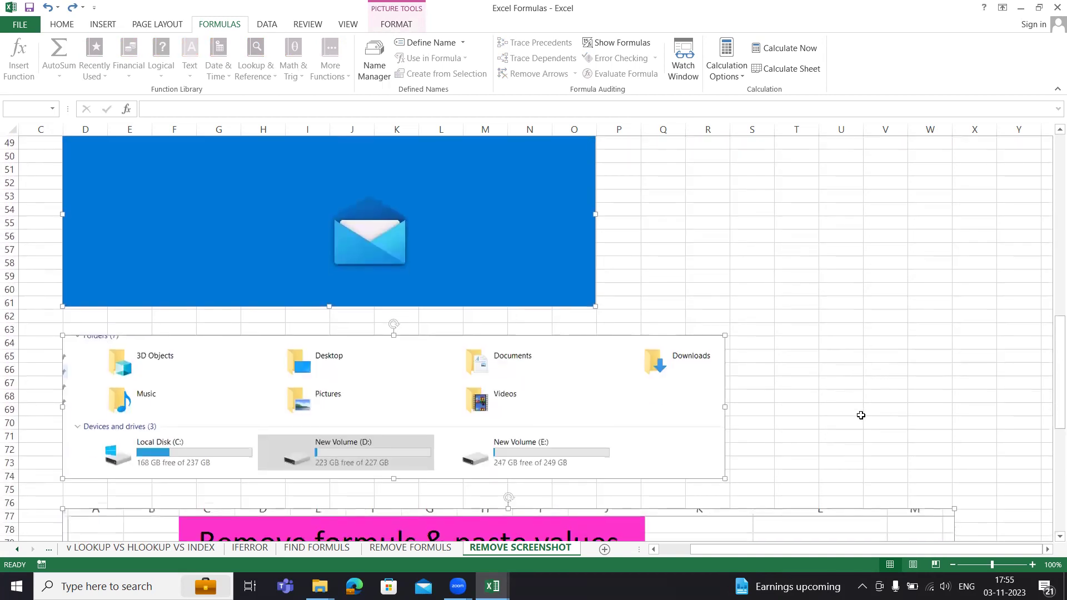
{"action": "scroll", "coordinate": [861, 415], "scroll_direction": "down", "scroll_amount": 2}
{"action": "scroll", "coordinate": [861, 416], "scroll_direction": "down", "scroll_amount": 2}
{"action": "scroll", "coordinate": [861, 418], "scroll_direction": "down", "scroll_amount": 2}
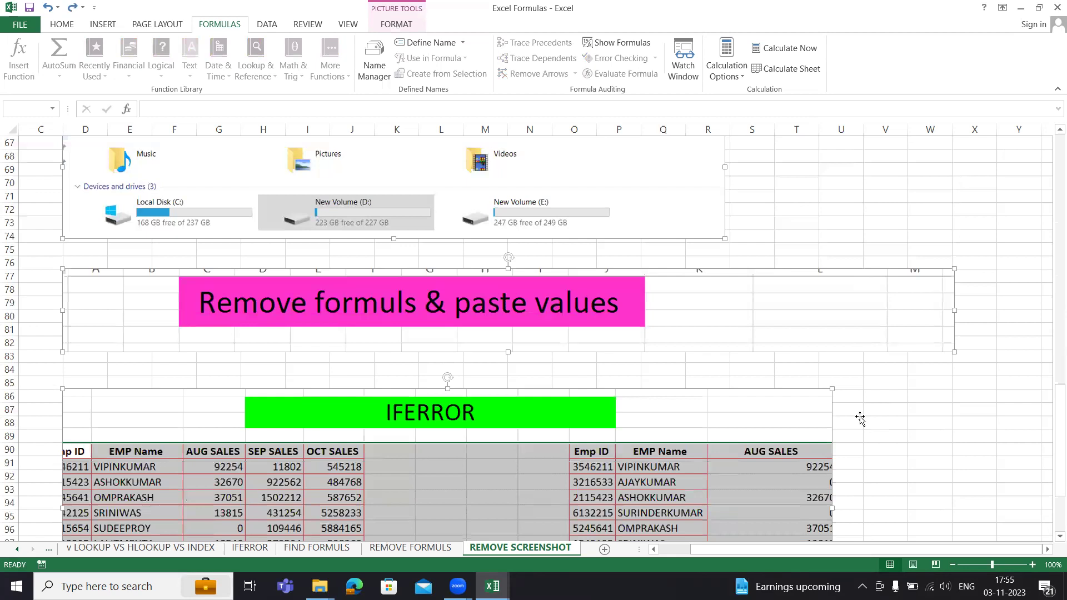
- Delete all the selected pictures and scroll back to the top
{"action": "key", "text": "Delete"}
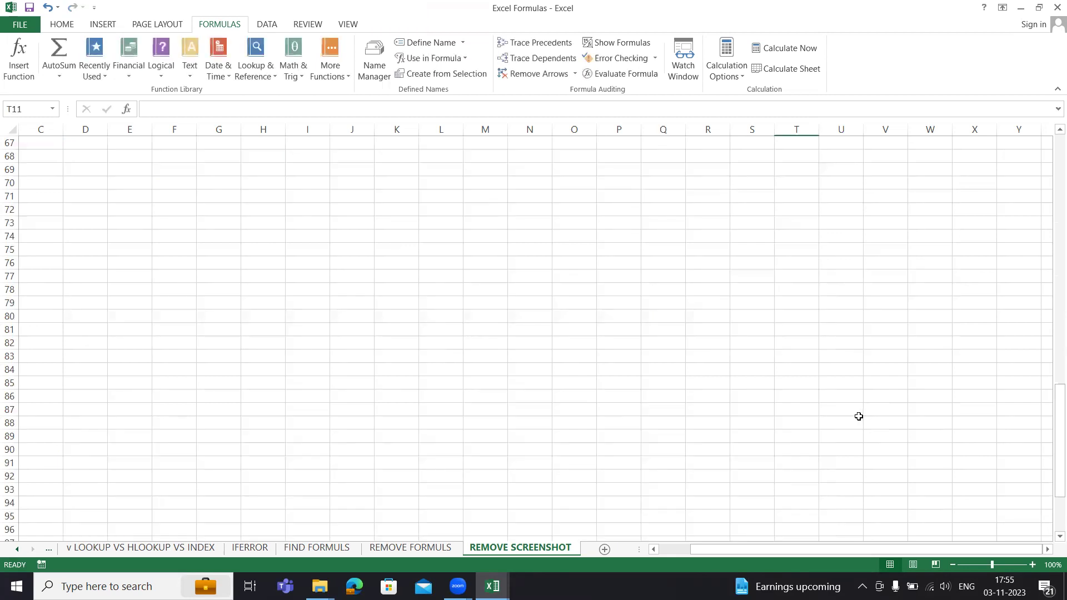
{"action": "scroll", "coordinate": [483, 410], "scroll_direction": "up", "scroll_amount": 3}
{"action": "scroll", "coordinate": [483, 410], "scroll_direction": "up", "scroll_amount": 3}
{"action": "scroll", "coordinate": [483, 410], "scroll_direction": "up", "scroll_amount": 4}
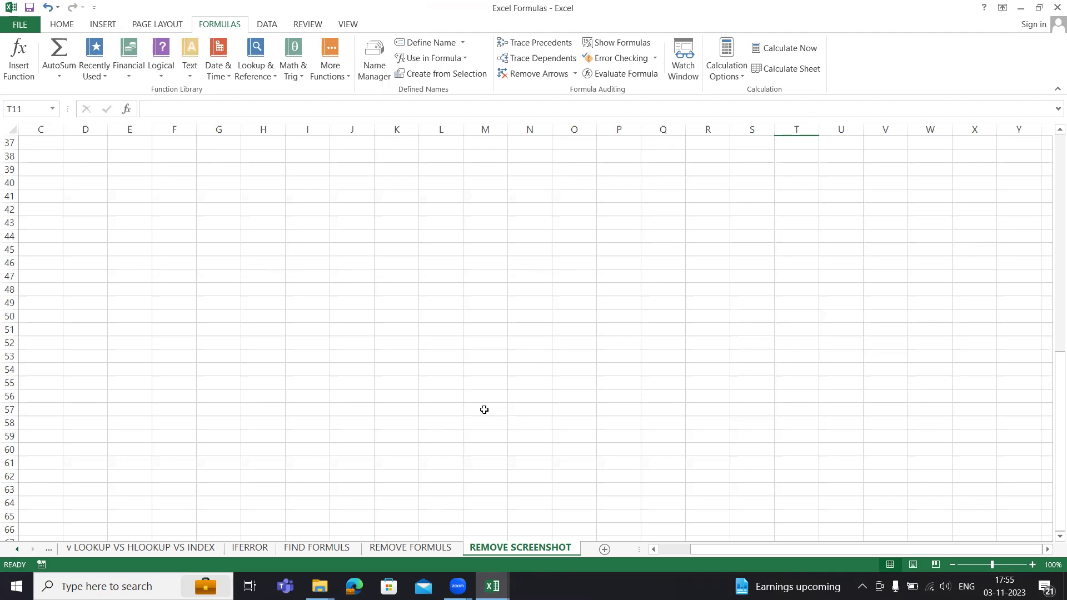
- Delete the File Explorer screenshot picture on its own
{"action": "left_click", "coordinate": [624, 370]}
{"action": "left_click", "coordinate": [689, 317]}
{"action": "left_click", "coordinate": [518, 296]}
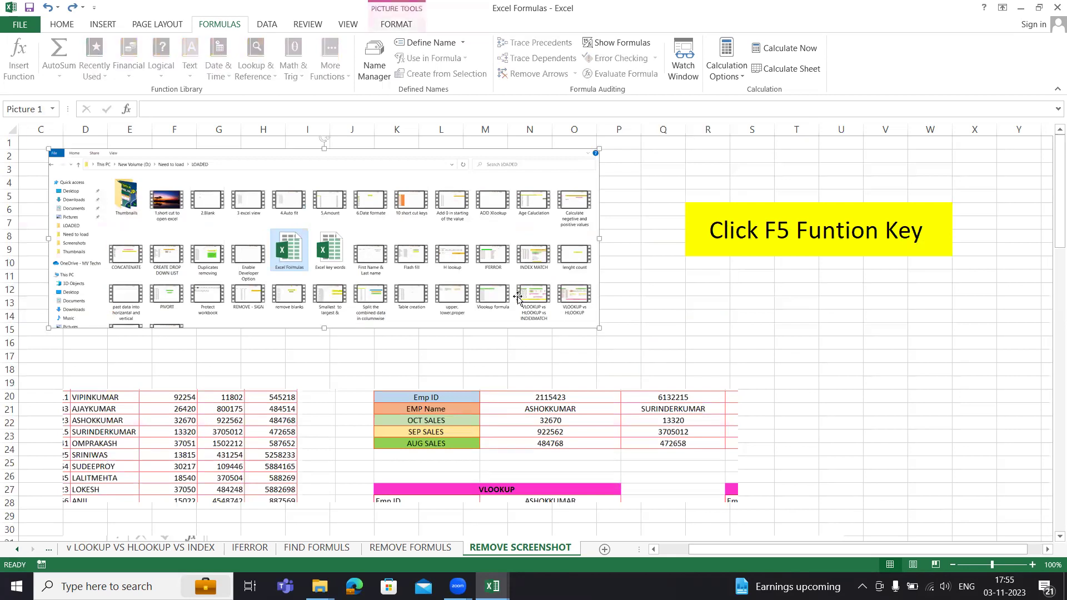
{"action": "key", "text": "Delete"}
- Delete the sales tables picture, then undo to restore both pictures
{"action": "left_click", "coordinate": [560, 422]}
{"action": "key", "text": "Delete"}
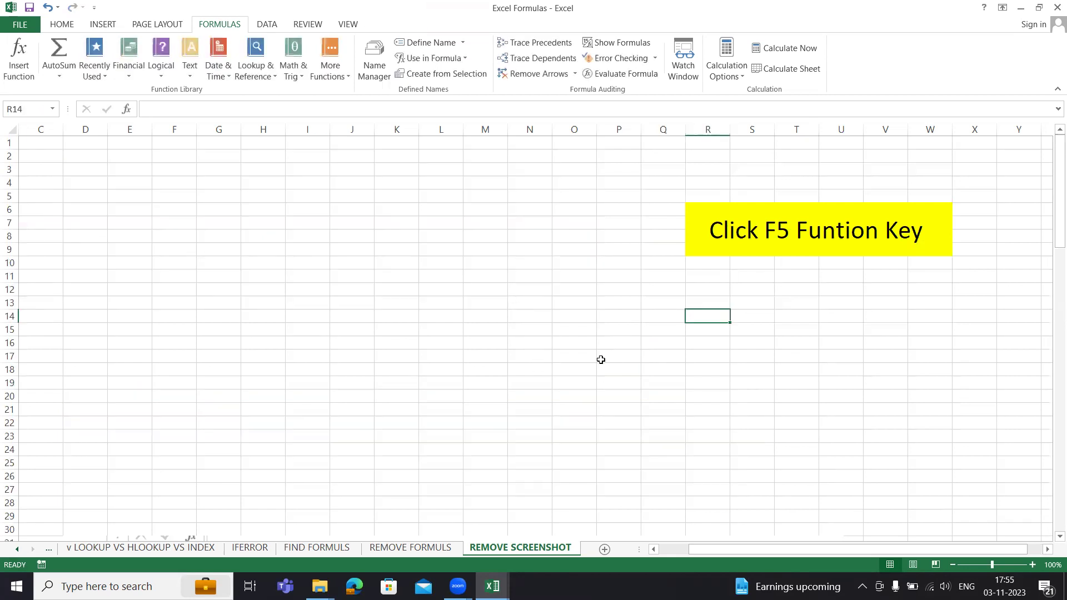
{"action": "key", "text": "ctrl+z"}
{"action": "key", "text": "ctrl+z"}
{"action": "left_click", "coordinate": [698, 313]}
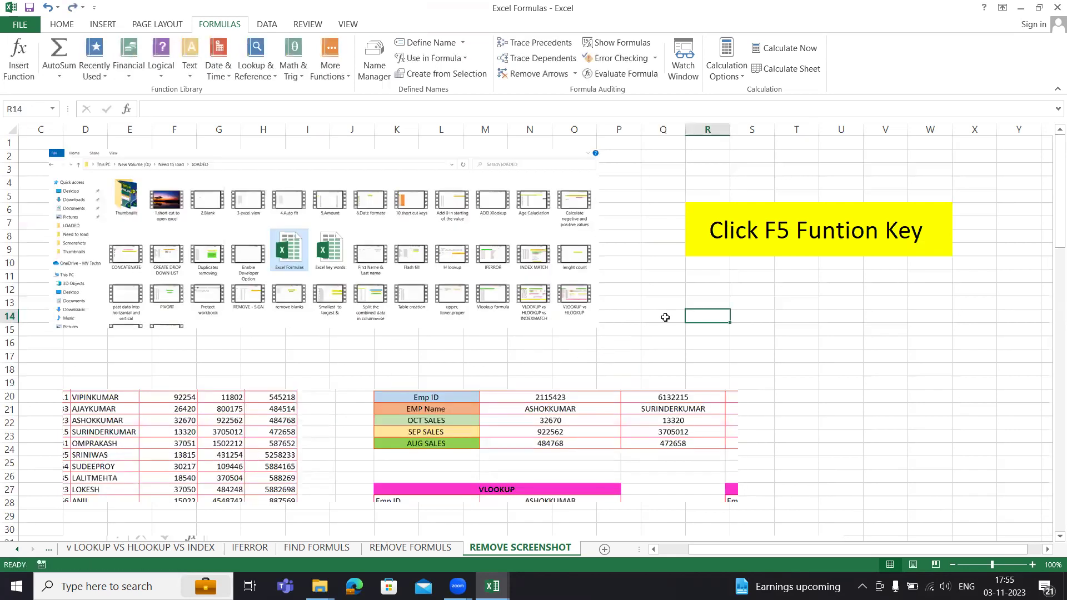
- Select all pictures through Go To Special Objects, then deselect them
{"action": "key", "text": "F5"}
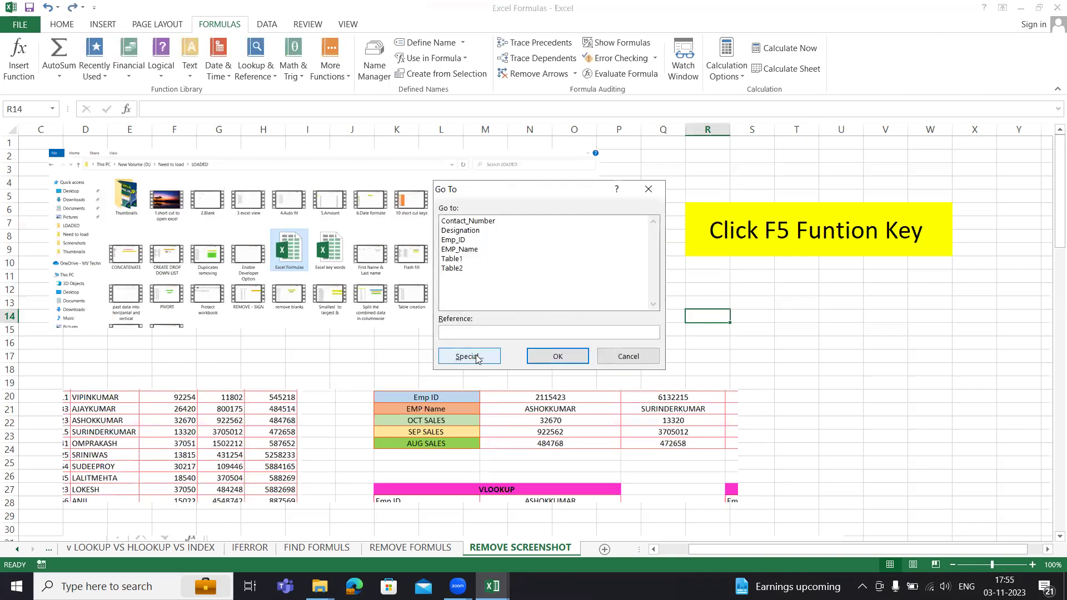
{"action": "left_click", "coordinate": [470, 355]}
{"action": "left_click", "coordinate": [463, 340]}
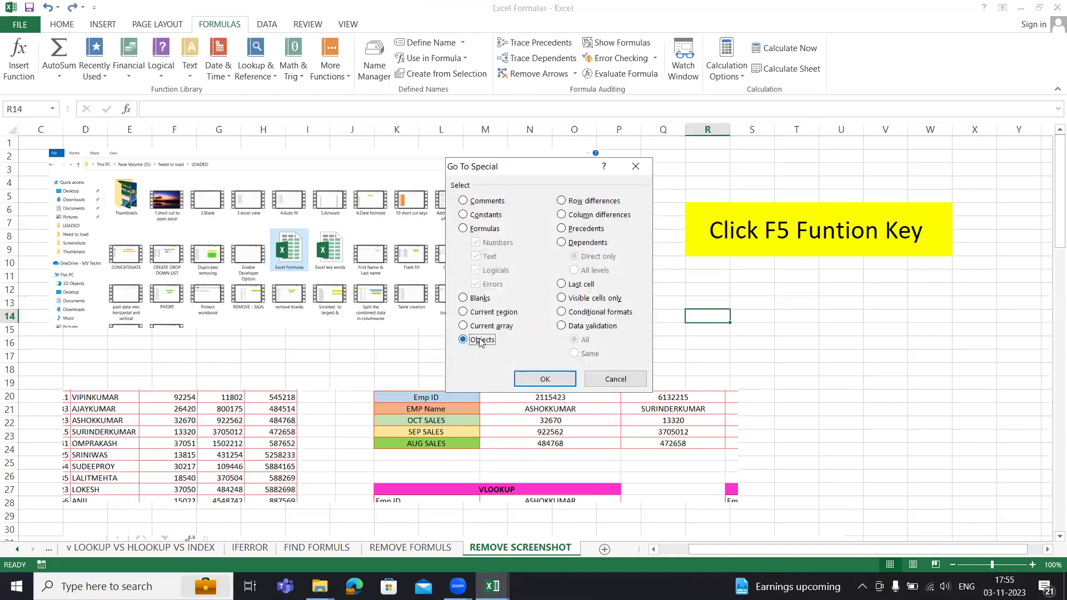
{"action": "left_click", "coordinate": [545, 379]}
{"action": "left_click", "coordinate": [660, 332]}
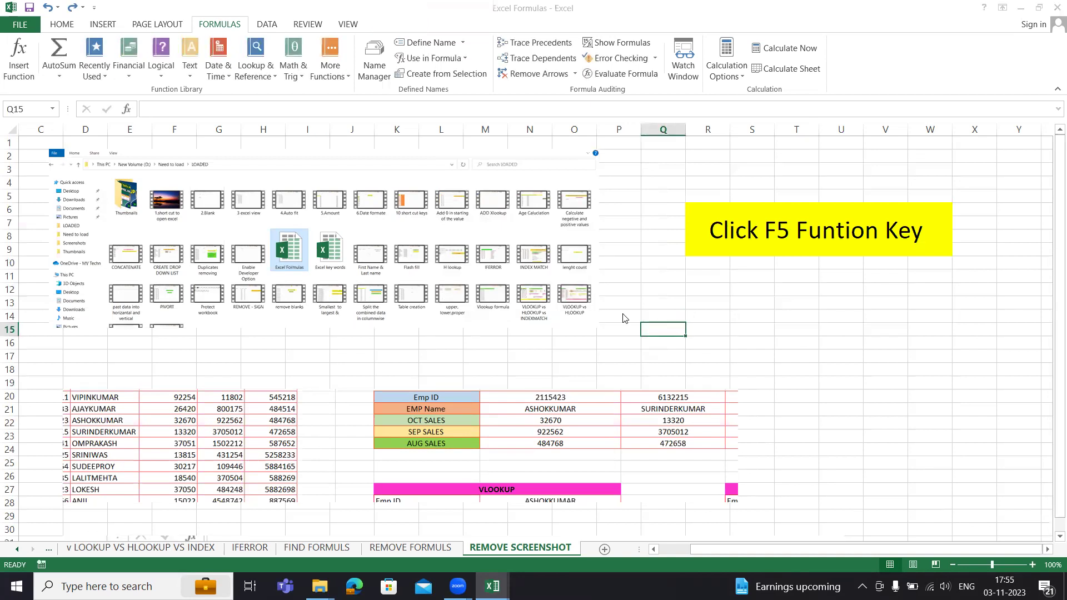
- Select and delete all pictures via Go To Special Objects, undo, then switch to REMOVE FORMULS
{"action": "key", "text": "F5"}
{"action": "left_click", "coordinate": [492, 358]}
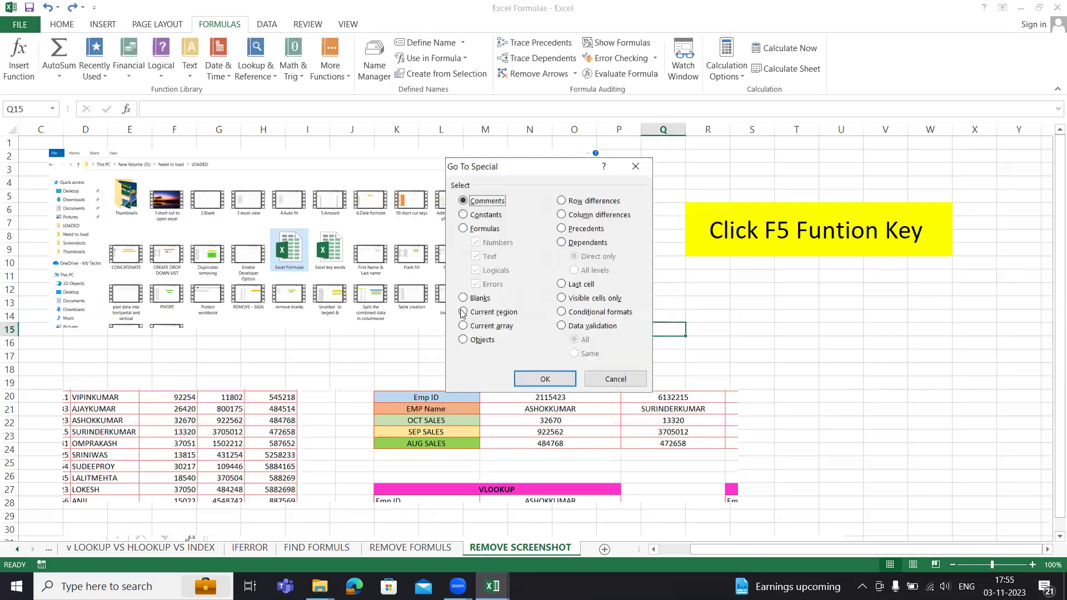
{"action": "left_click", "coordinate": [469, 340]}
{"action": "left_click", "coordinate": [532, 379]}
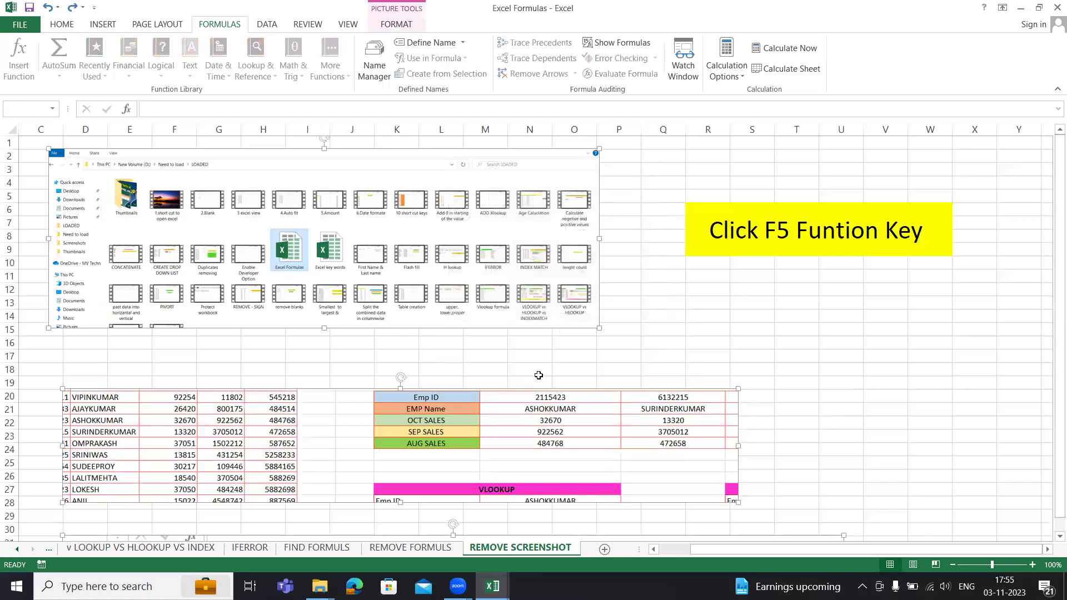
{"action": "key", "text": "Delete"}
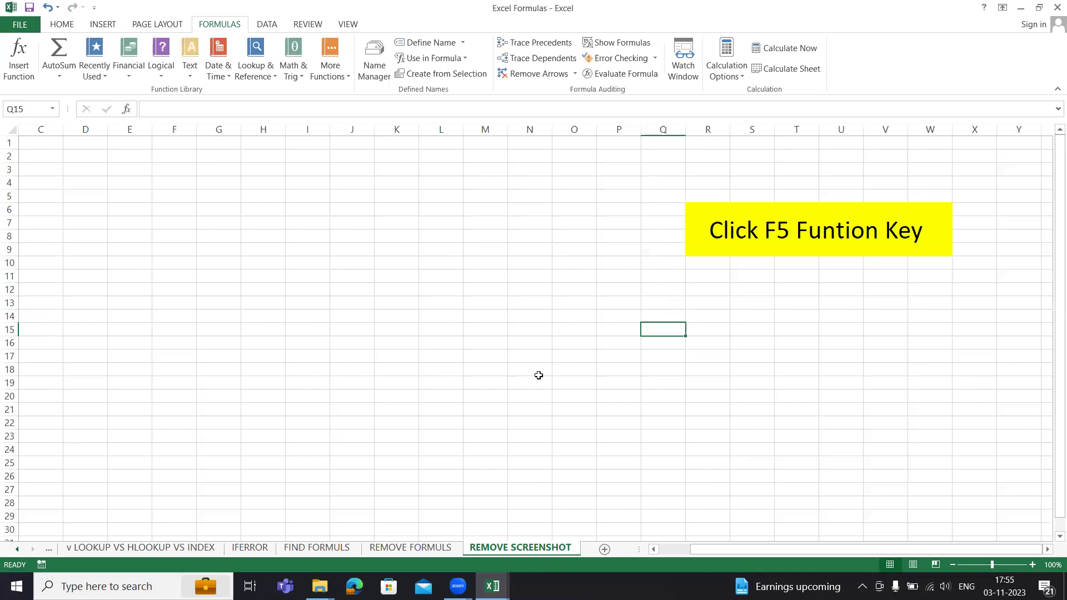
{"action": "key", "text": "ctrl+z"}
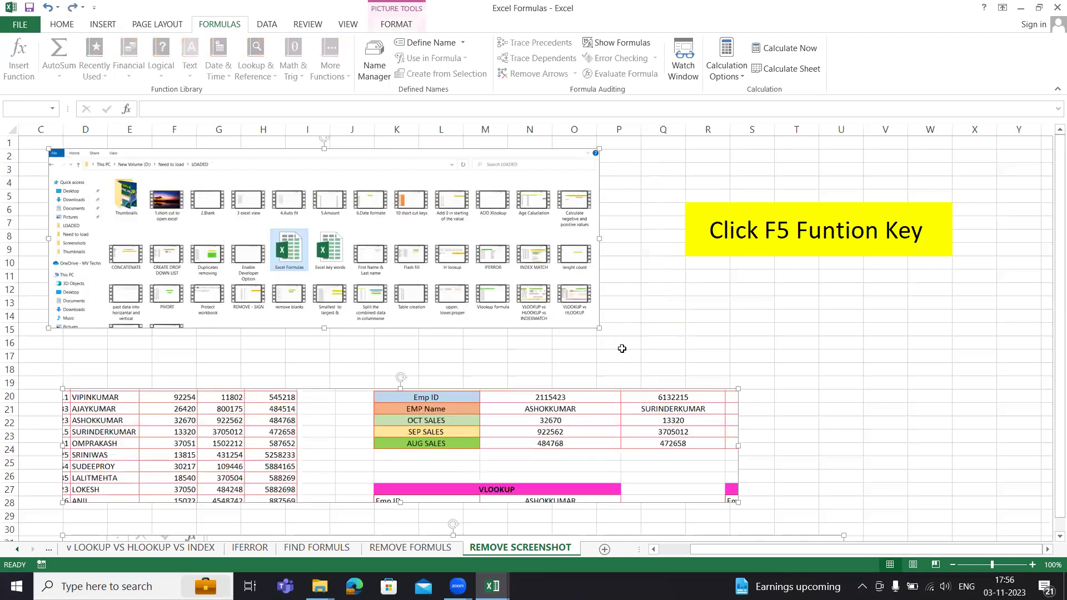
{"action": "left_click", "coordinate": [411, 548]}
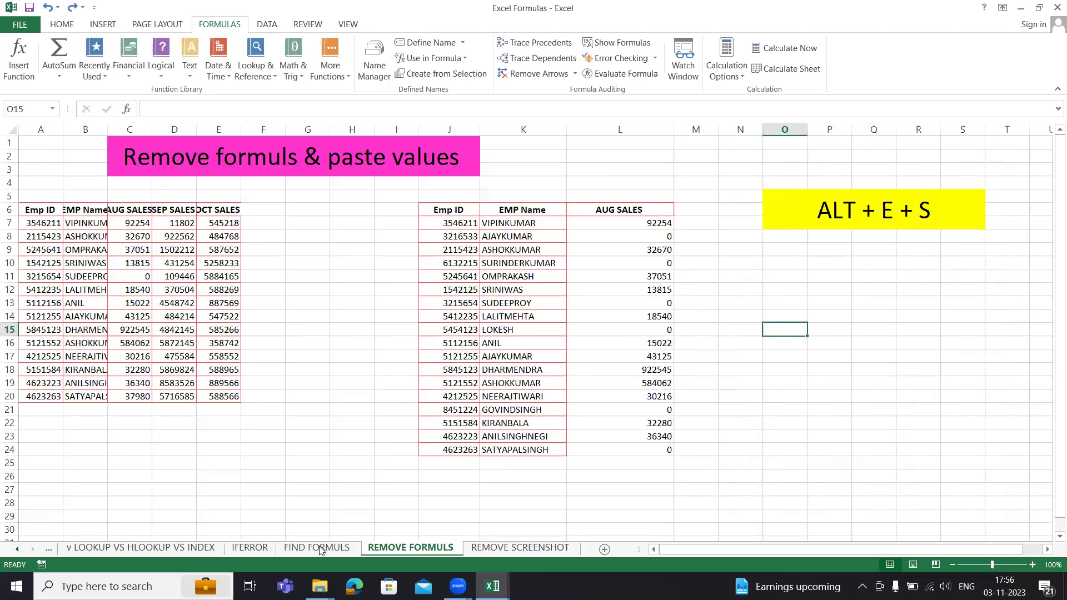
- AutoFit columns A–E for the left sales table A6:E20 using Alt+H, O, I
{"action": "mouse_move", "coordinate": [41, 211]}
{"action": "left_mouse_down"}
{"action": "mouse_move", "coordinate": [221, 389]}
{"action": "mouse_move", "coordinate": [244, 389]}
{"action": "left_mouse_up"}
{"action": "key", "text": "alt+h"}
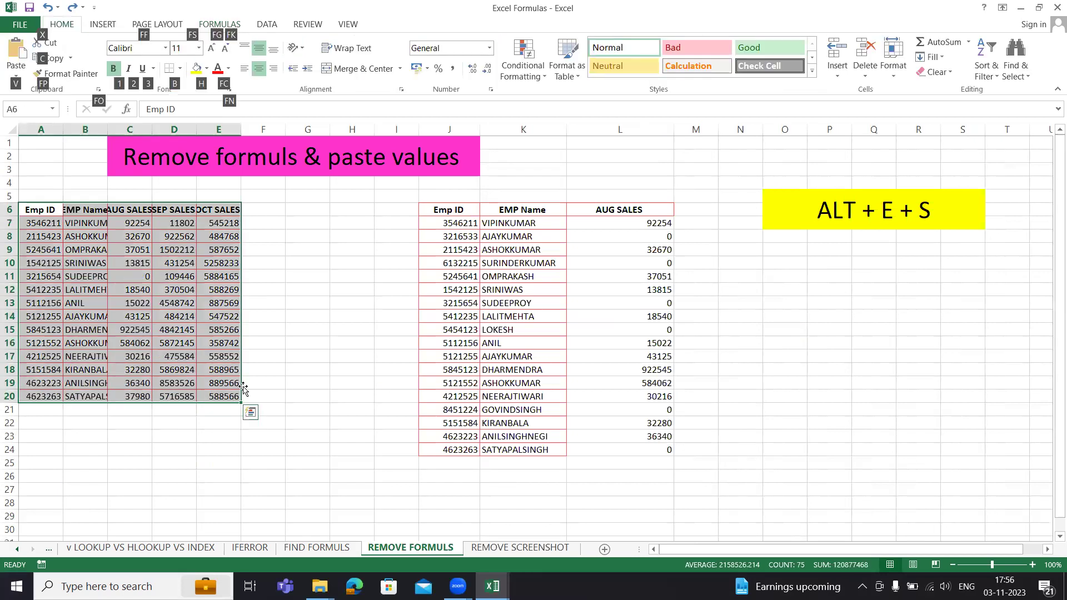
{"action": "key", "text": "o"}
{"action": "key", "text": "i"}
{"action": "left_click", "coordinate": [828, 356]}
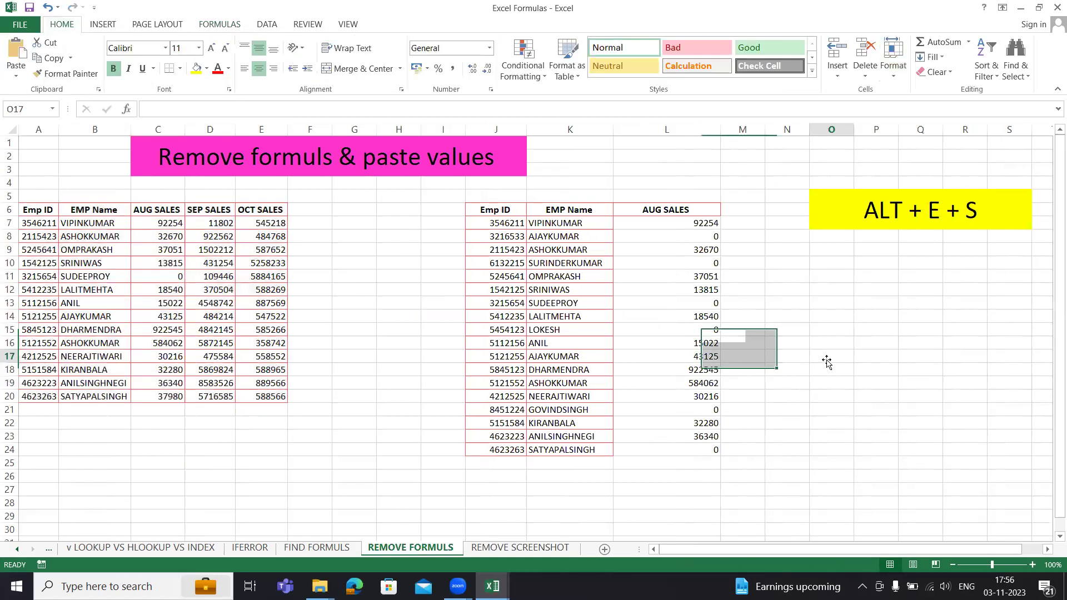
- Select all constant values with Go To Special Constants, then select AUG SALES L7:L24
{"action": "left_click", "coordinate": [331, 346]}
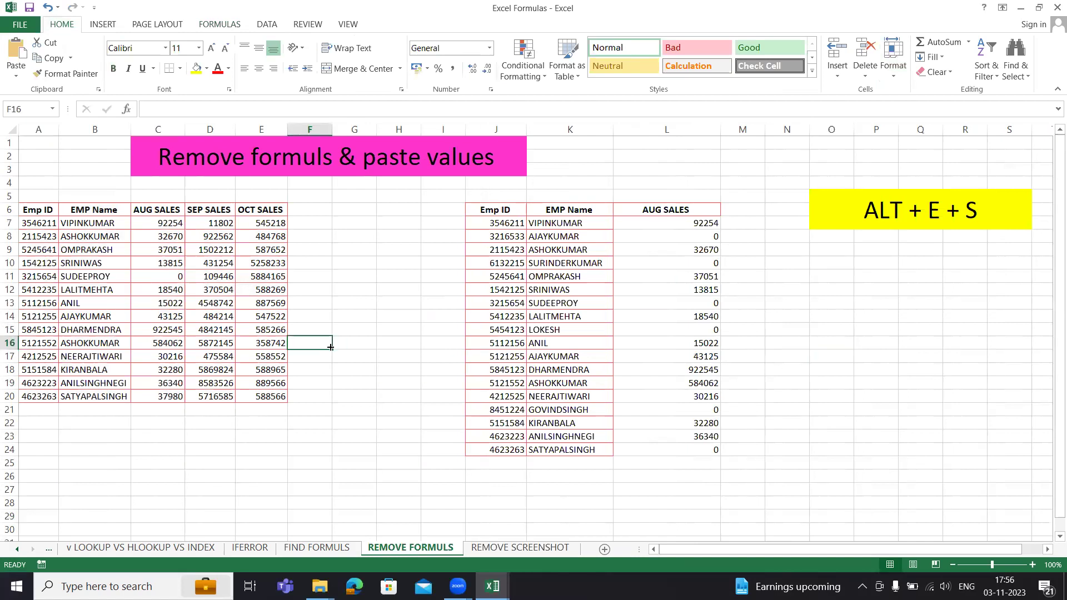
{"action": "key", "text": "ctrl+g"}
{"action": "left_click", "coordinate": [477, 358]}
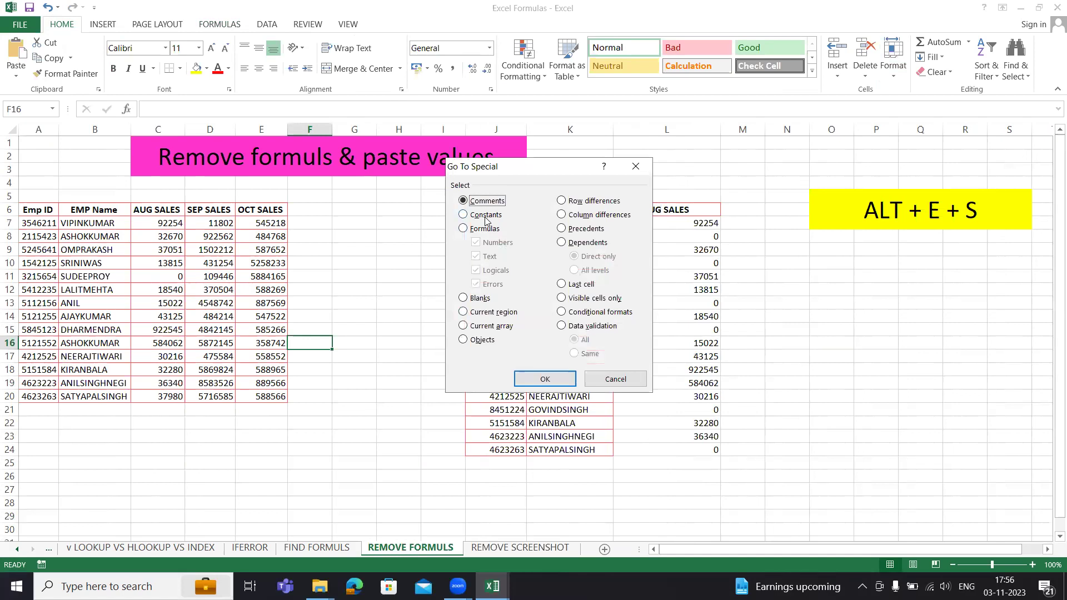
{"action": "left_click", "coordinate": [485, 220]}
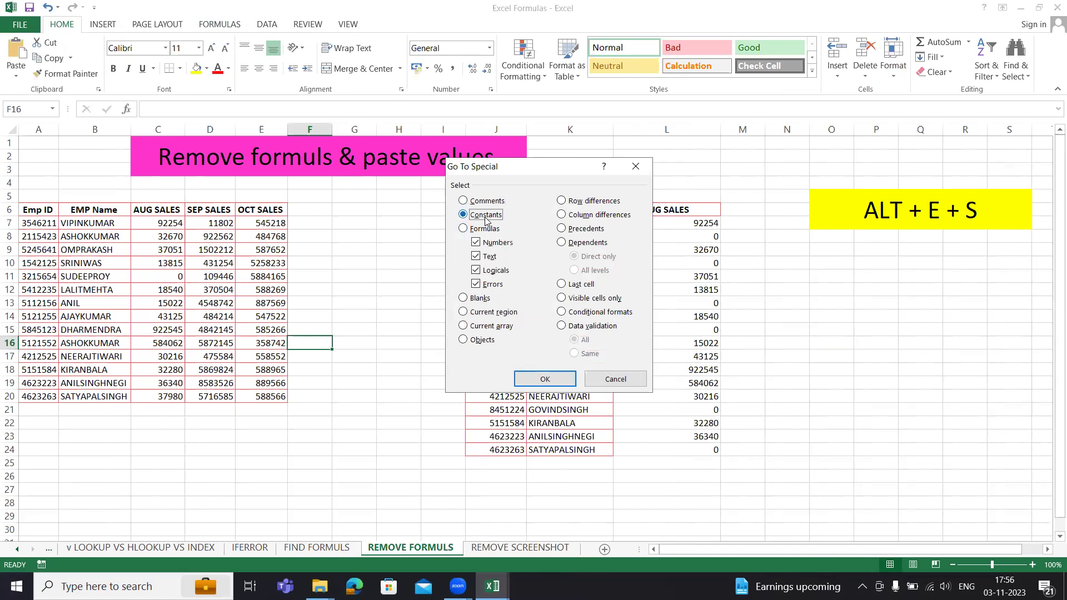
{"action": "left_click", "coordinate": [532, 380]}
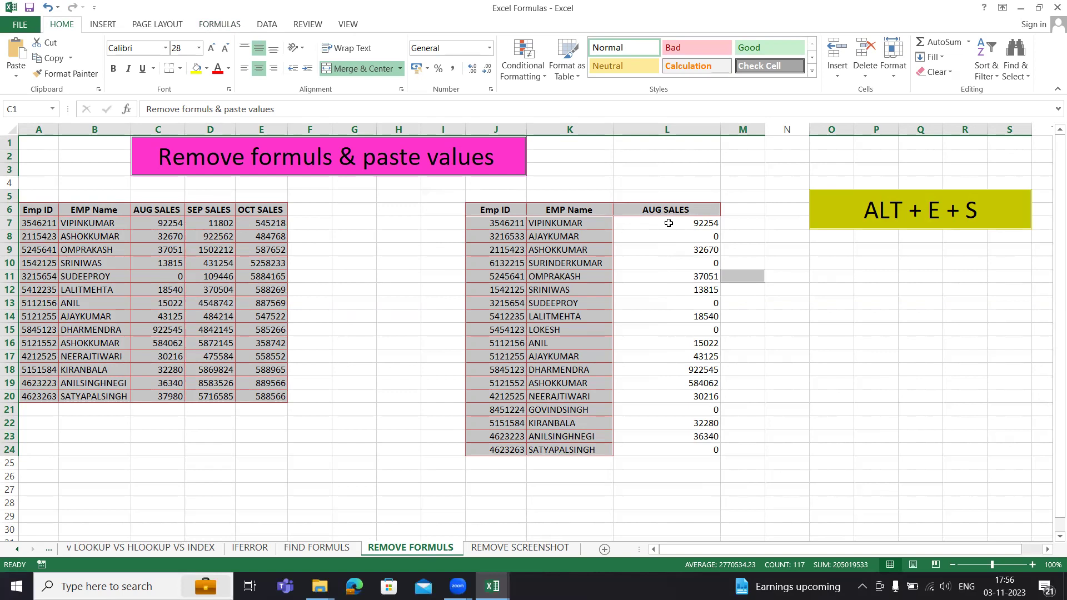
{"action": "left_click_drag", "start_coordinate": [669, 229], "coordinate": [667, 450]}
{"action": "left_click", "coordinate": [644, 324]}
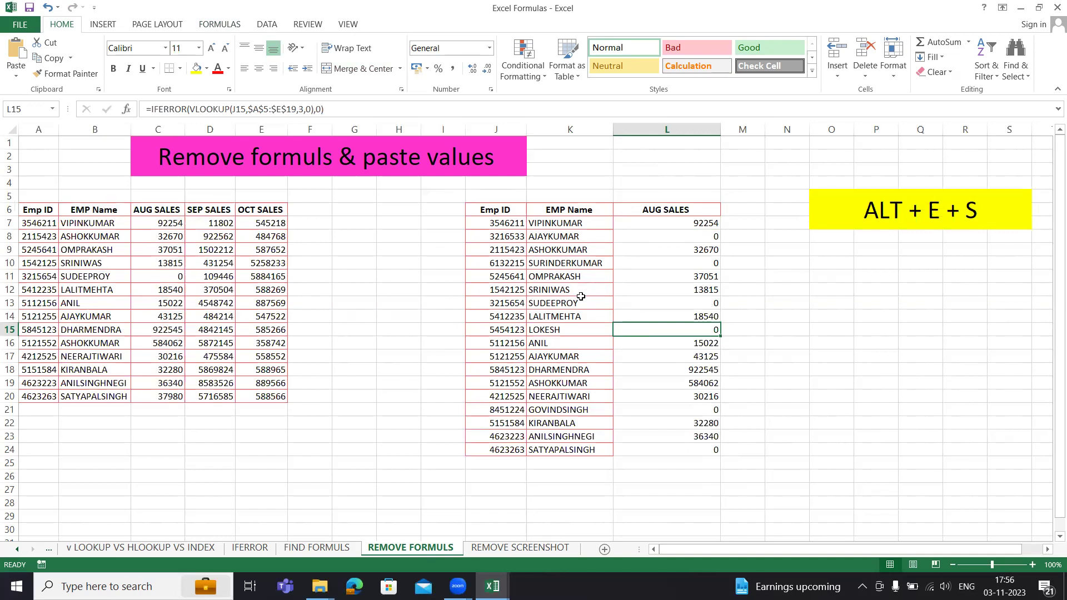
- Select the AUG SALES formula cells L7:L24 with Go To Special Formulas, then clear the selection
{"action": "key", "text": "ctrl+g"}
{"action": "left_click", "coordinate": [472, 355]}
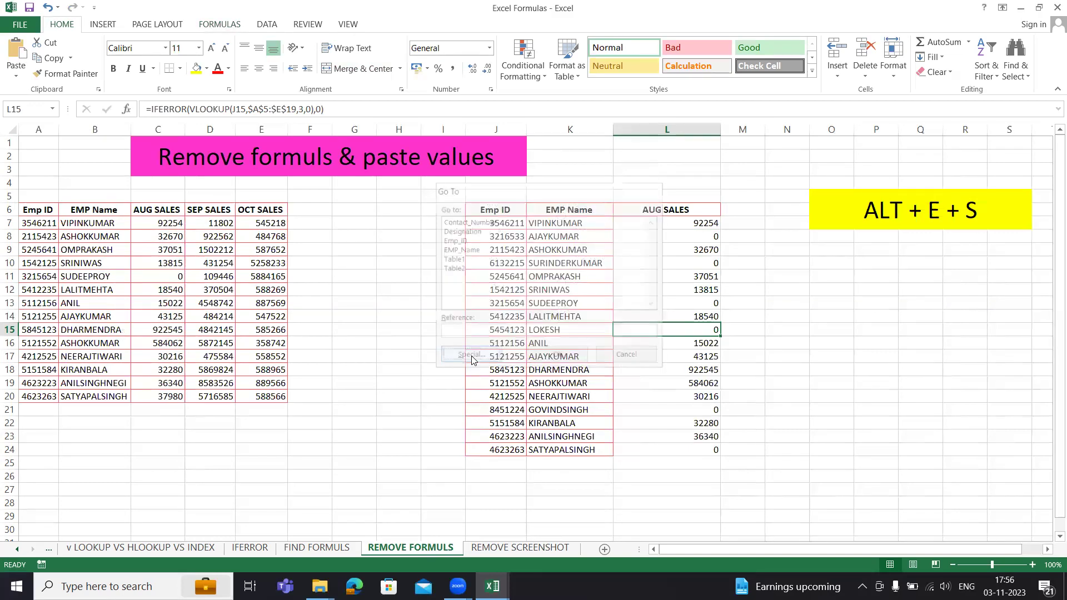
{"action": "left_click", "coordinate": [485, 229]}
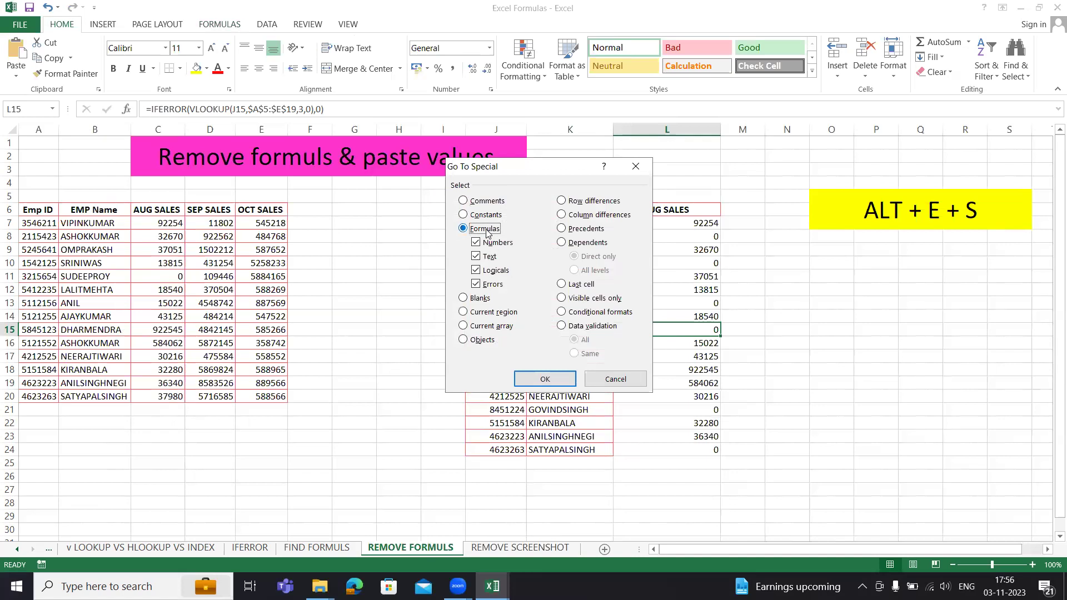
{"action": "left_click", "coordinate": [544, 379]}
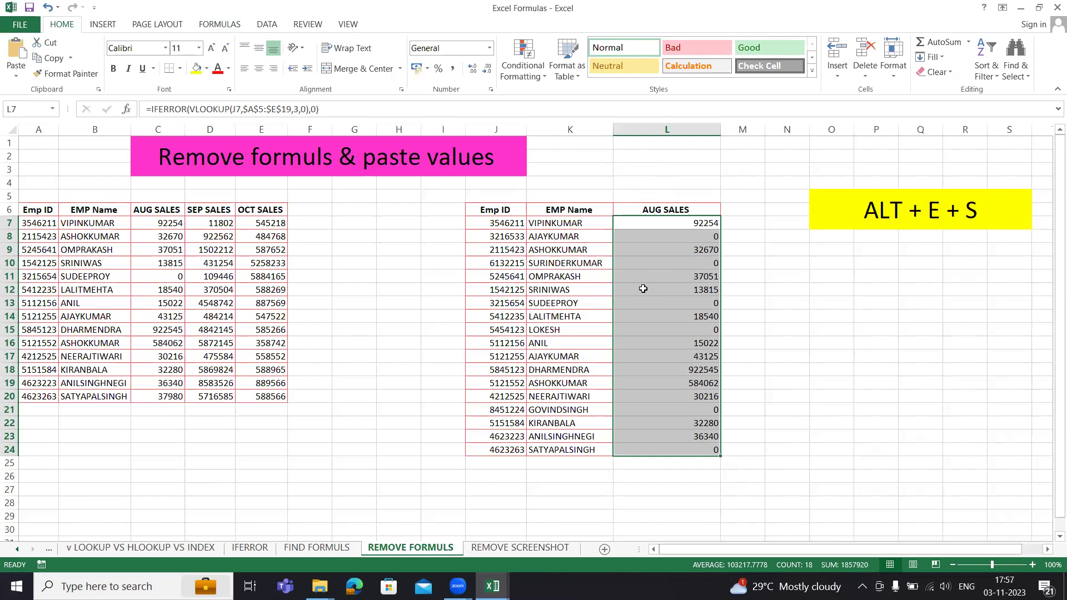
{"action": "left_click", "coordinate": [643, 288]}
- Insert blank cells at J14:L14 and J18, shifting cells down
{"action": "key", "text": "F5"}
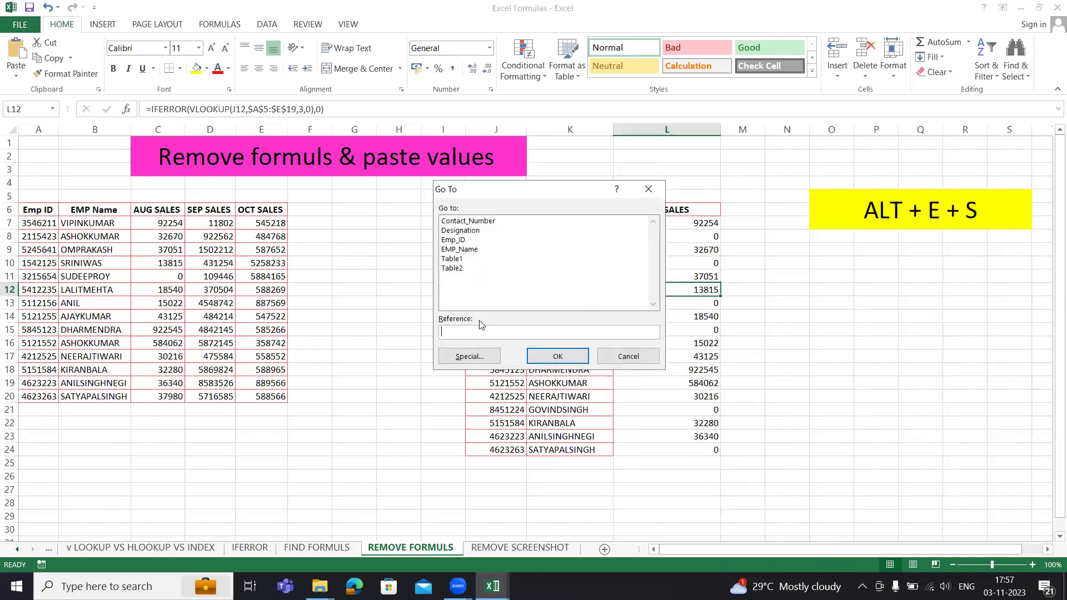
{"action": "left_click_drag", "start_coordinate": [473, 321], "coordinate": [692, 315]}
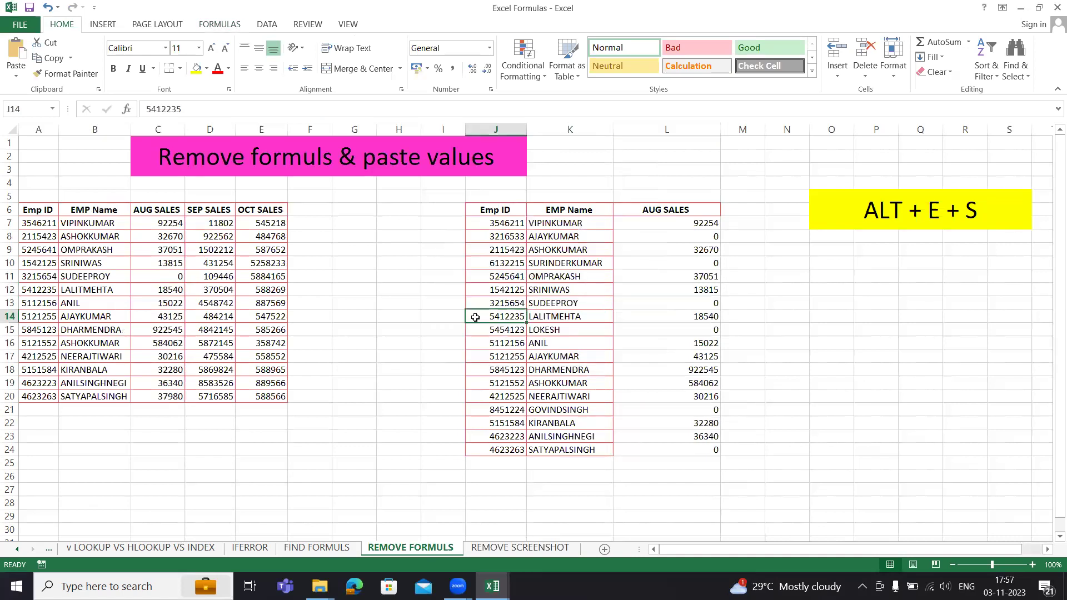
{"action": "key", "text": "ctrl+plus"}
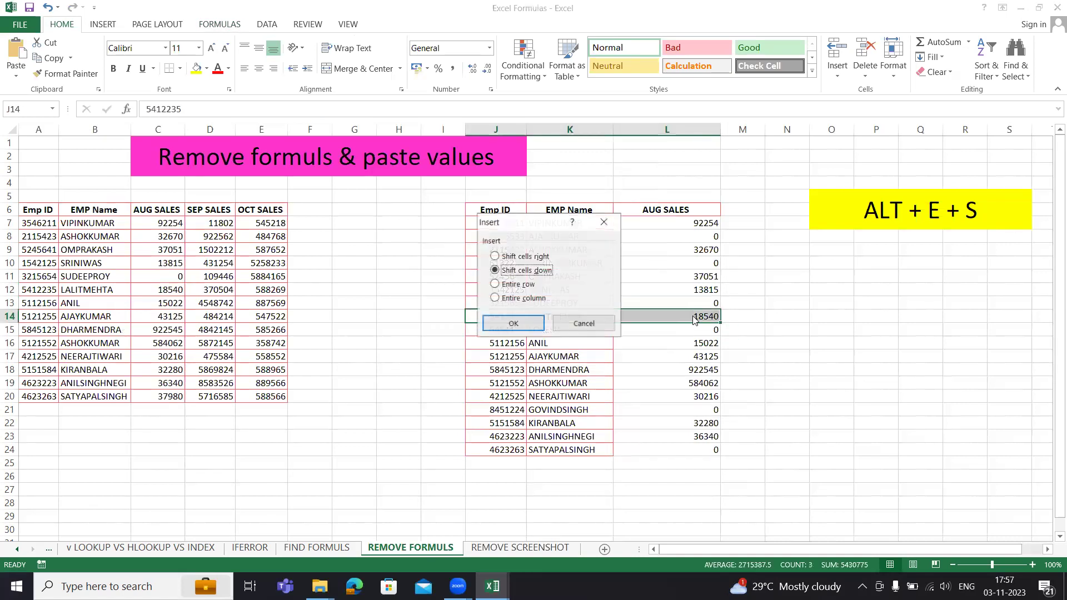
{"action": "left_click", "coordinate": [510, 324]}
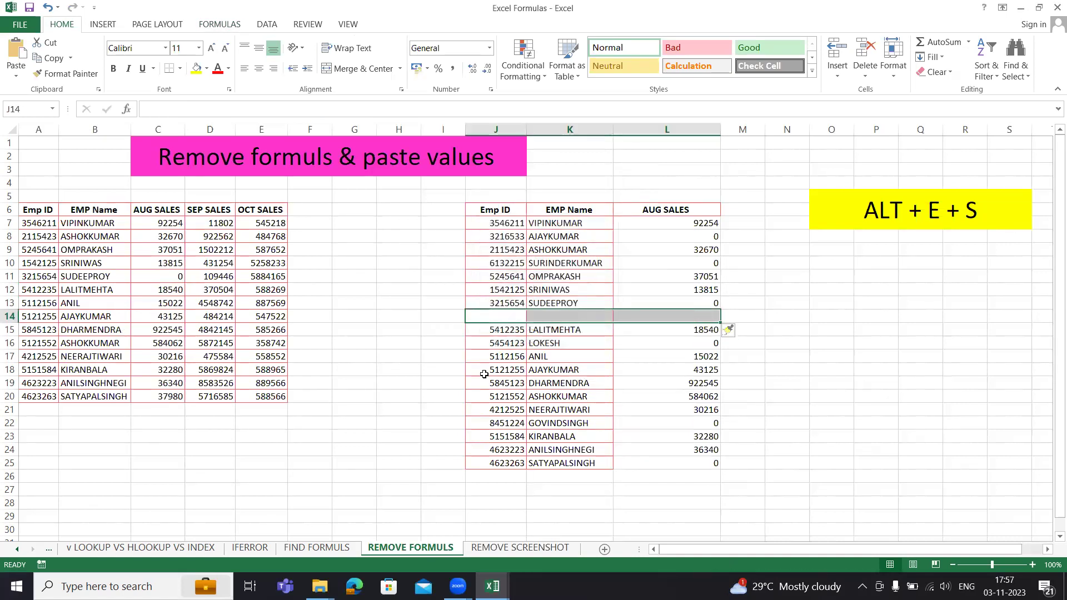
{"action": "left_click", "coordinate": [485, 376]}
{"action": "key", "text": "ctrl+plus"}
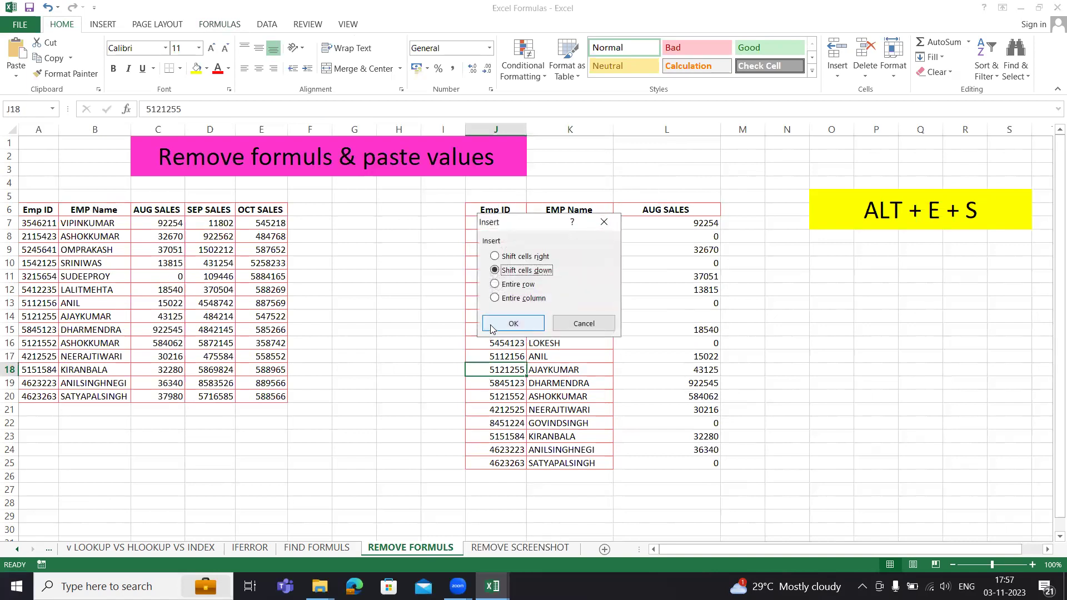
{"action": "left_click", "coordinate": [510, 324]}
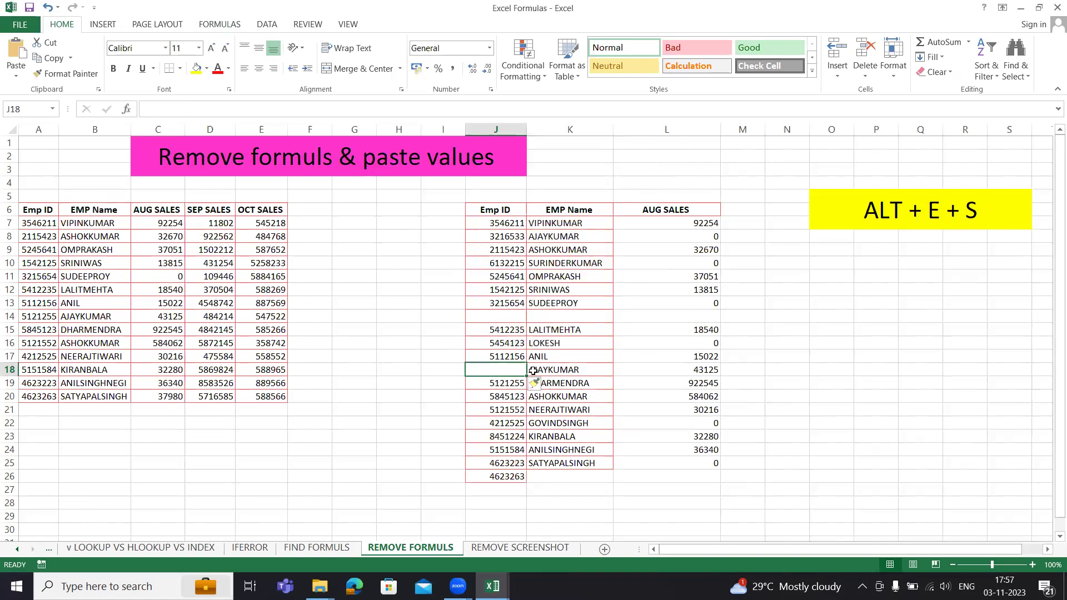
- Insert blank cells at J18:L18, then select the whole employee table J6:L26
{"action": "left_click_drag", "start_coordinate": [515, 370], "coordinate": [699, 371]}
{"action": "key", "text": "ctrl+plus"}
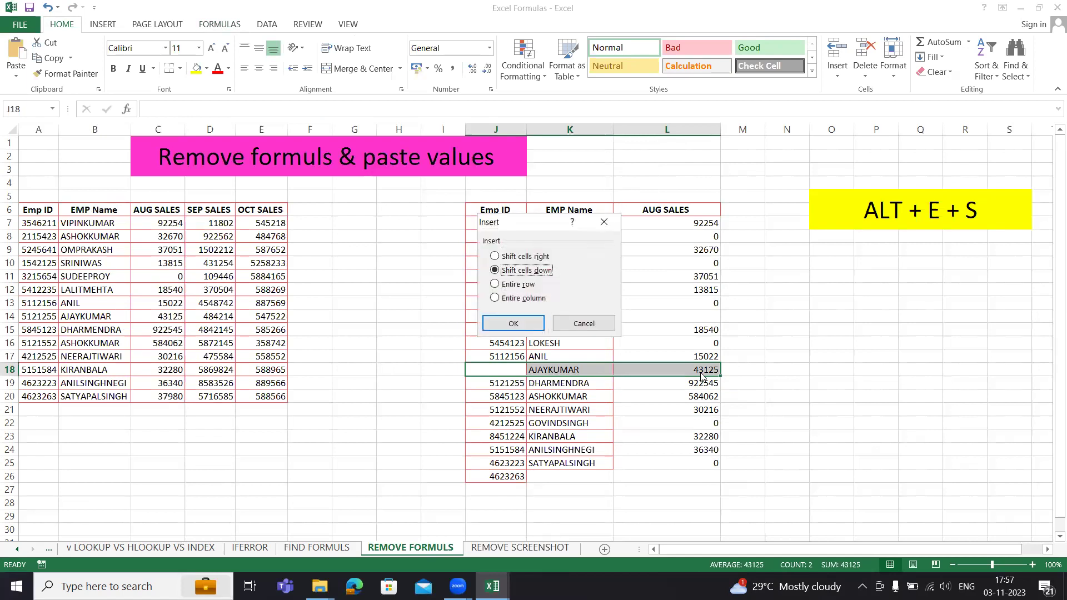
{"action": "left_click", "coordinate": [513, 325]}
{"action": "left_click", "coordinate": [667, 423]}
{"action": "left_click_drag", "start_coordinate": [494, 210], "coordinate": [707, 493]}
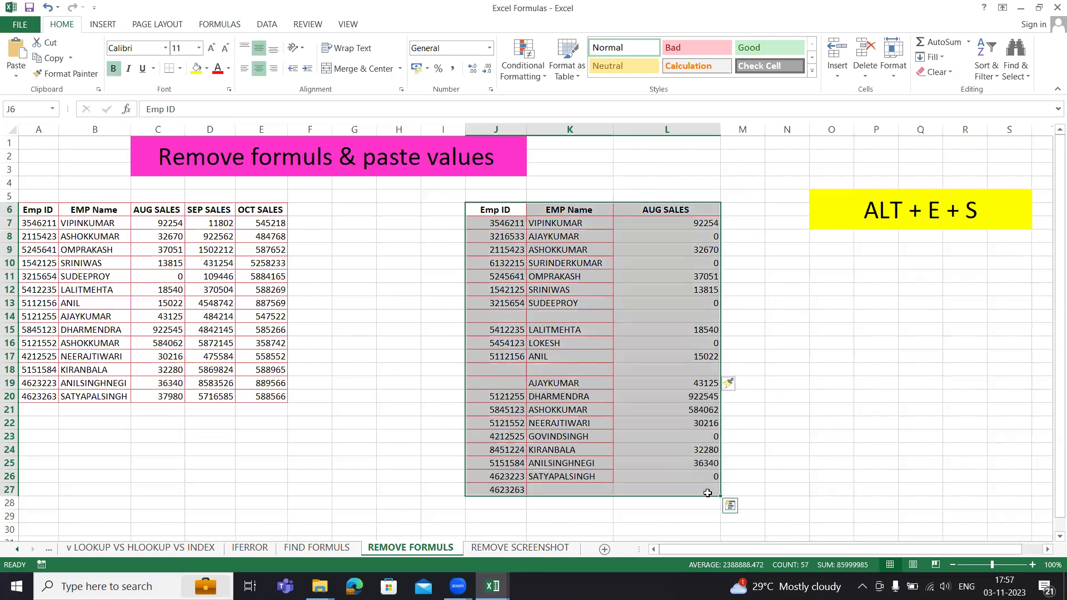
- Select the blanks in J6:L26 via Go To Special Blanks and delete them, shifting cells up
{"action": "key", "text": "ctrl+g"}
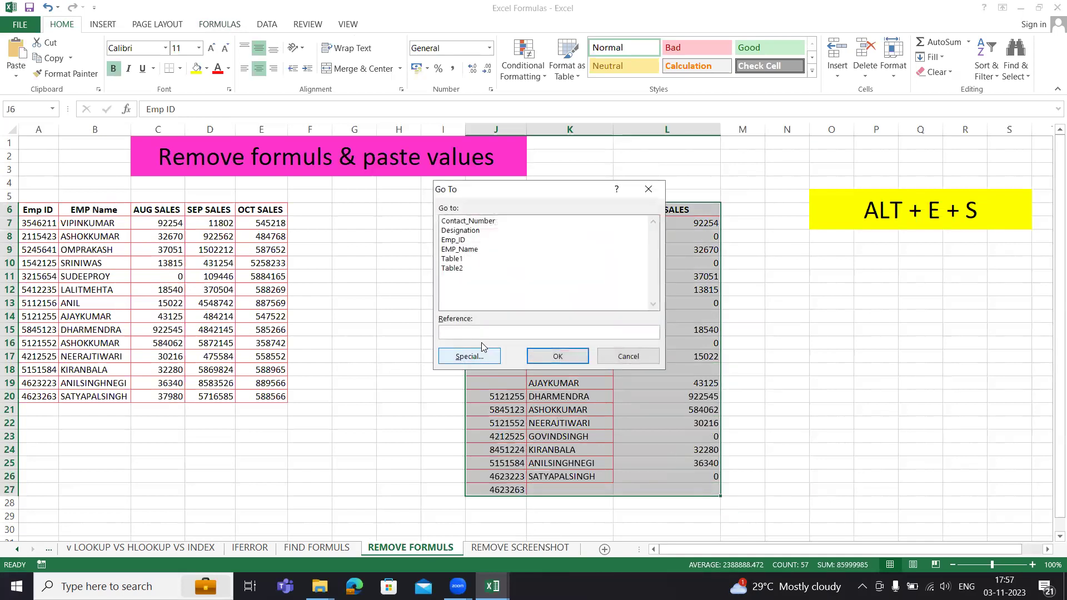
{"action": "left_click", "coordinate": [477, 356]}
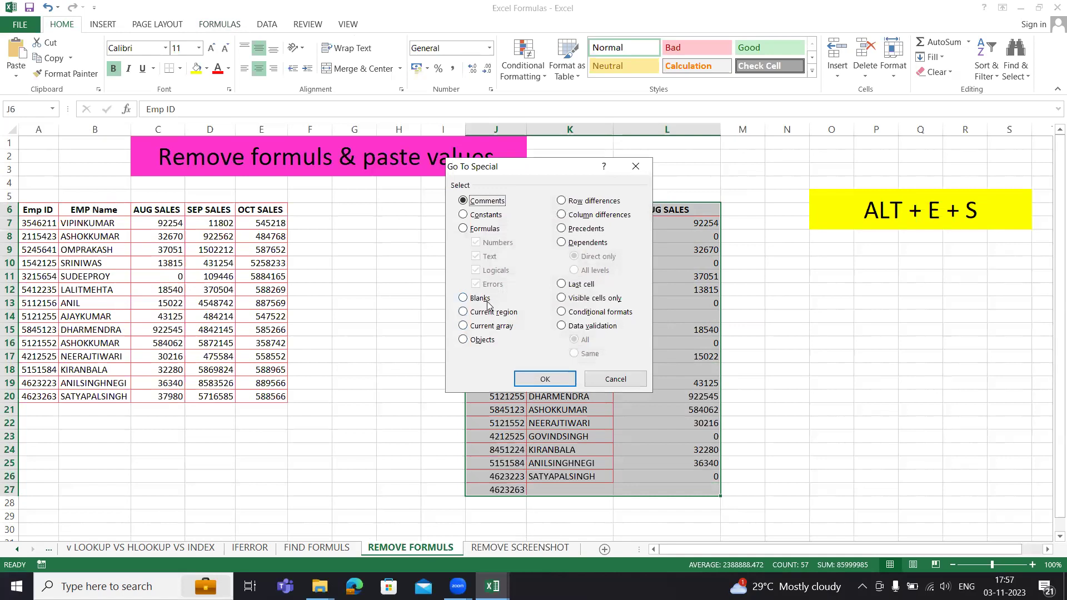
{"action": "left_click", "coordinate": [479, 299]}
{"action": "left_click", "coordinate": [544, 379]}
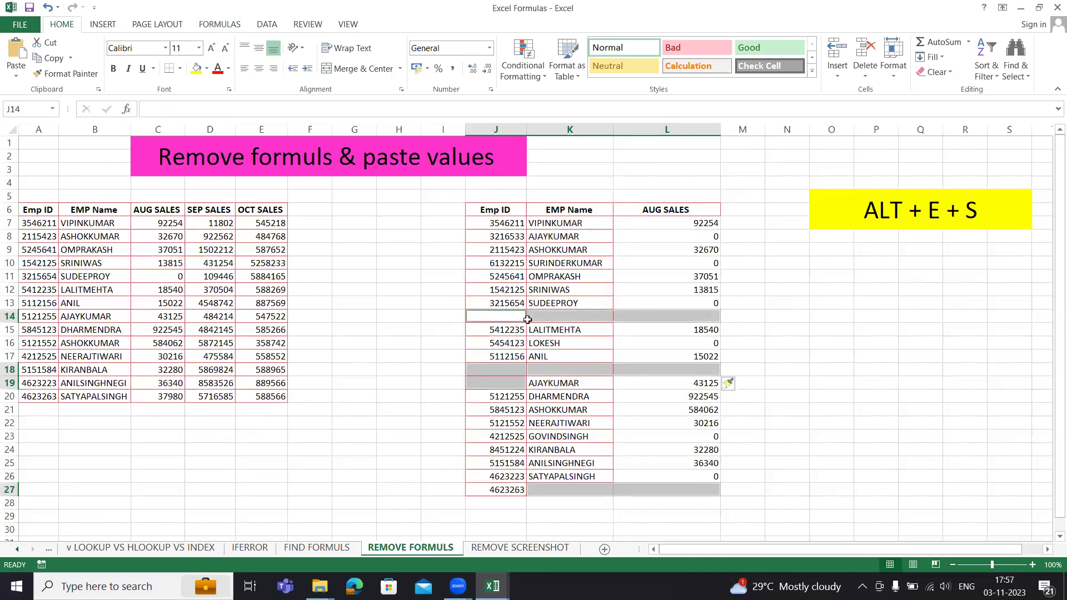
{"action": "key", "text": "ctrl+minus"}
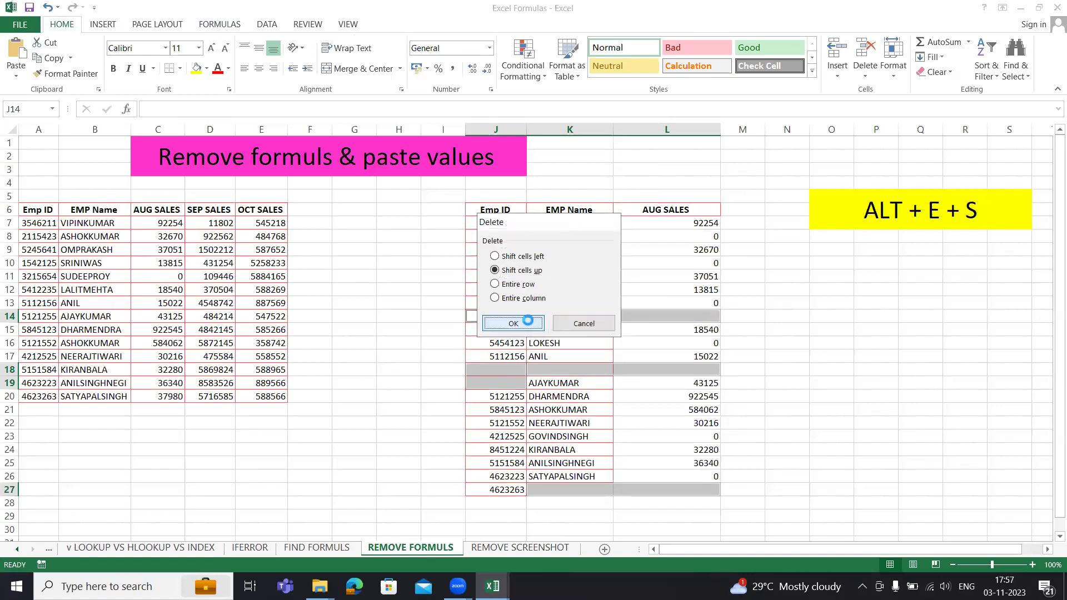
{"action": "left_click", "coordinate": [530, 325]}
{"action": "left_click", "coordinate": [571, 441]}
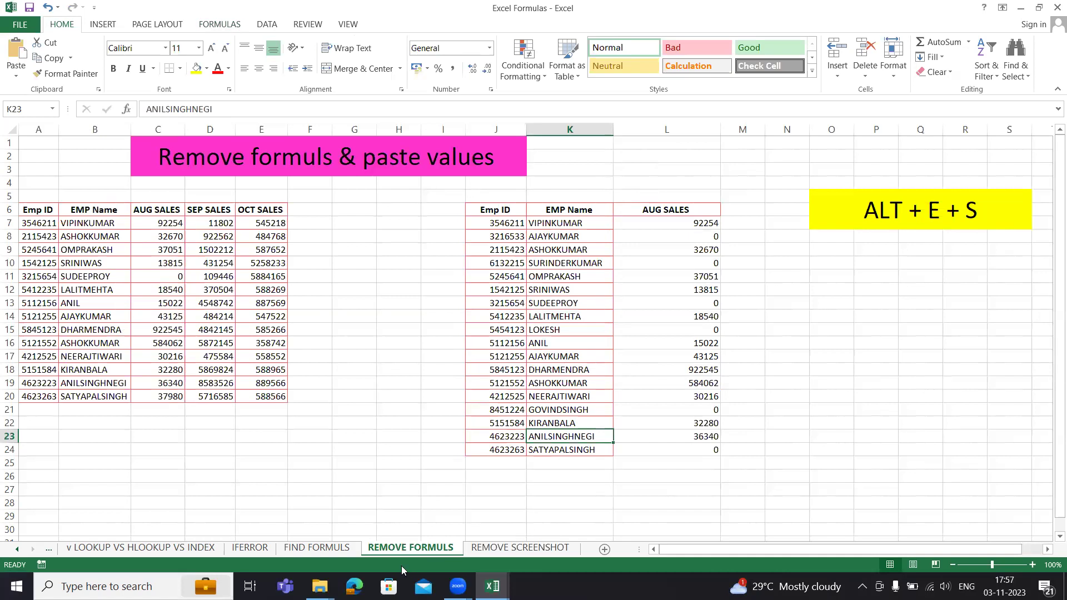
- Return to the REMOVE SCREENSHOT sheet and click an empty cell to deselect the pictures
{"action": "left_click", "coordinate": [528, 548]}
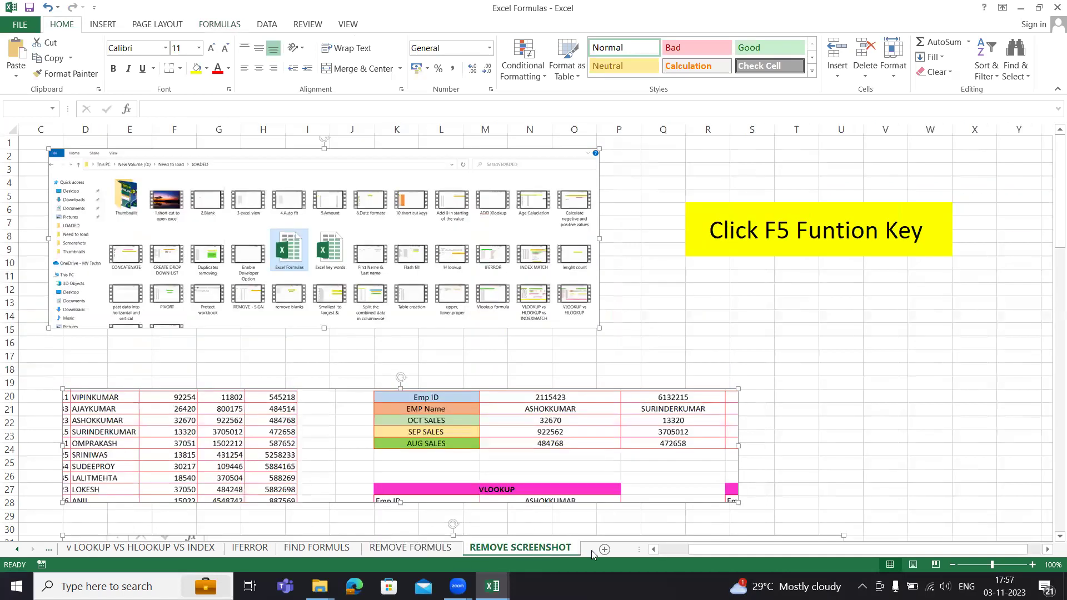
{"action": "left_click", "coordinate": [831, 290]}
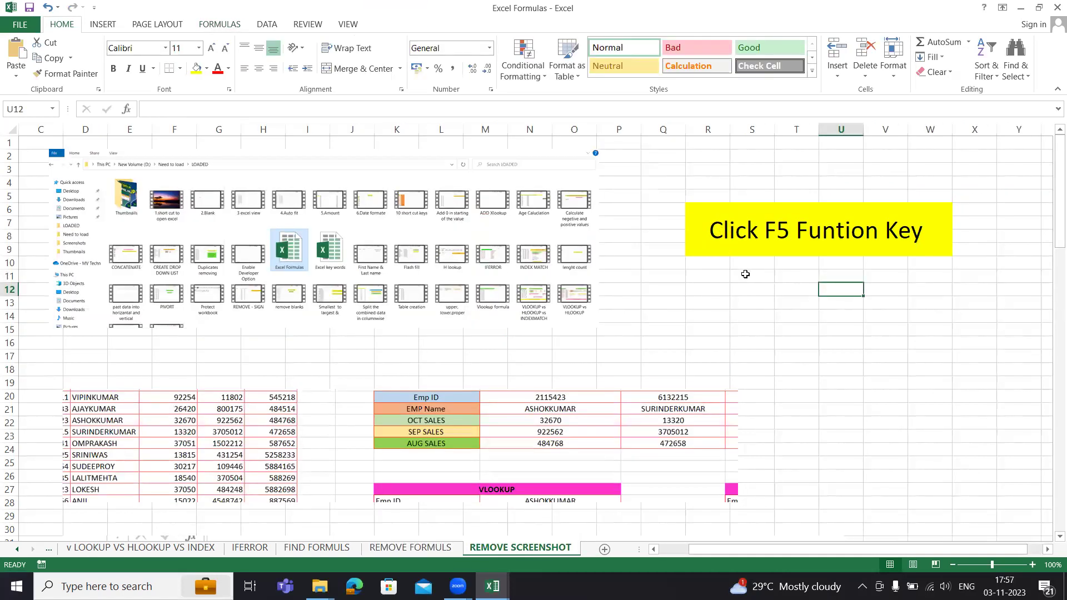